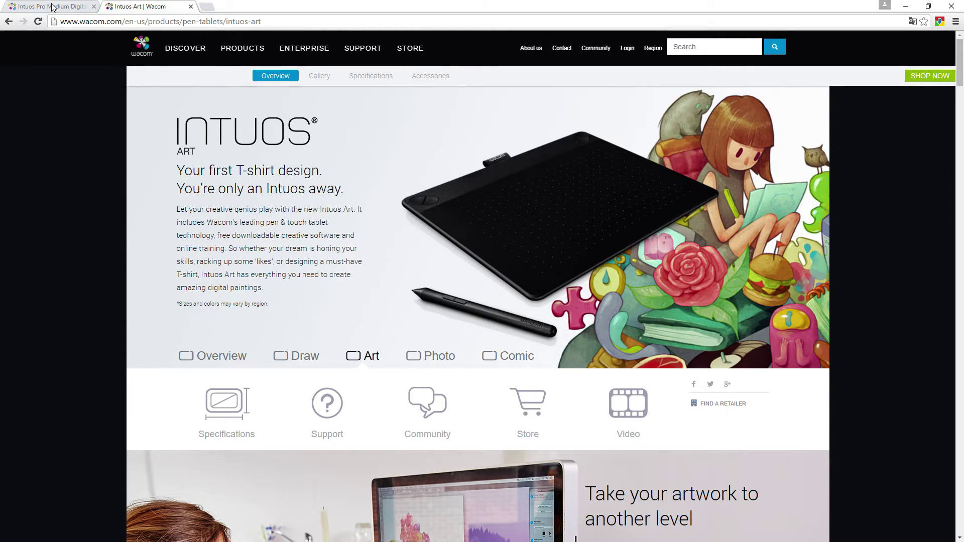
# Read the control and comfort features on the Intuos Pro Medium product page and minimize the browser.
pyautogui.click(70, 7)
pyautogui.scroll(-3, 466, 351)
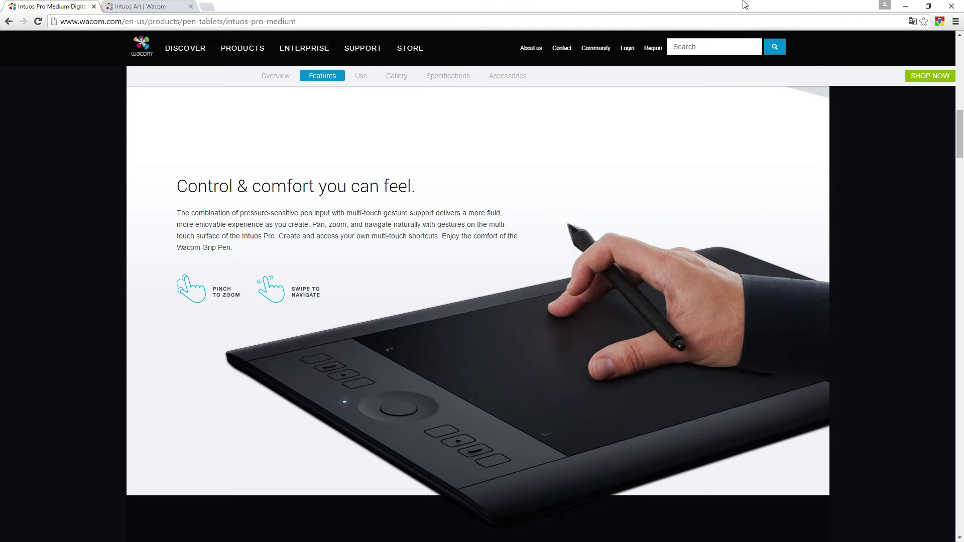
pyautogui.click(907, 7)
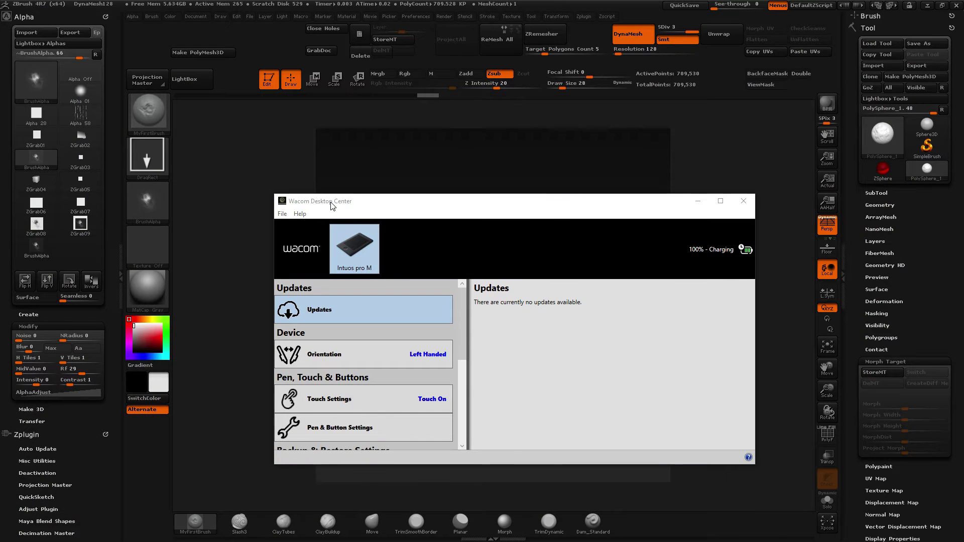
# In Wacom Desktop Center, open the Intuos Pro M touch input and gesture settings, and minimize the Desktop Center.
pyautogui.moveTo(330, 203); pyautogui.dragTo(320, 160)
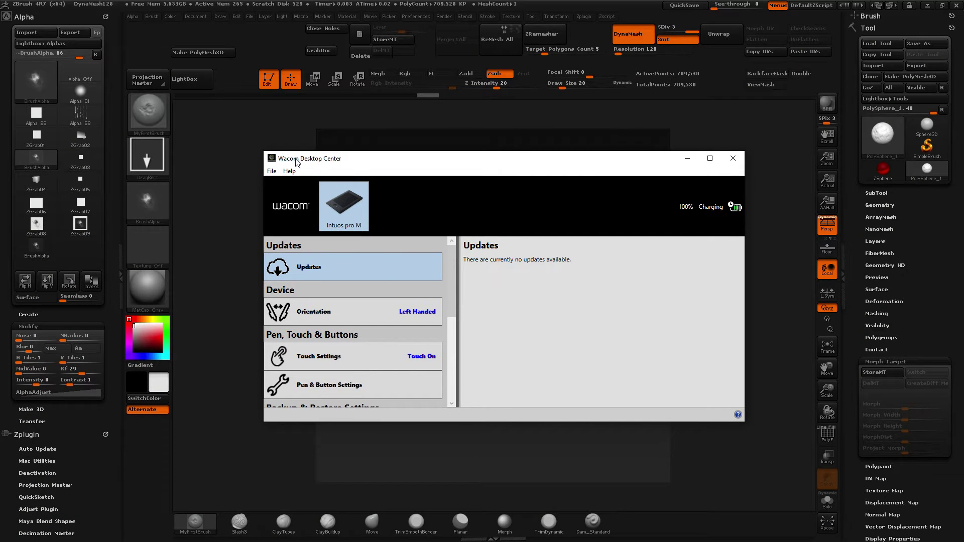
pyautogui.click(331, 357)
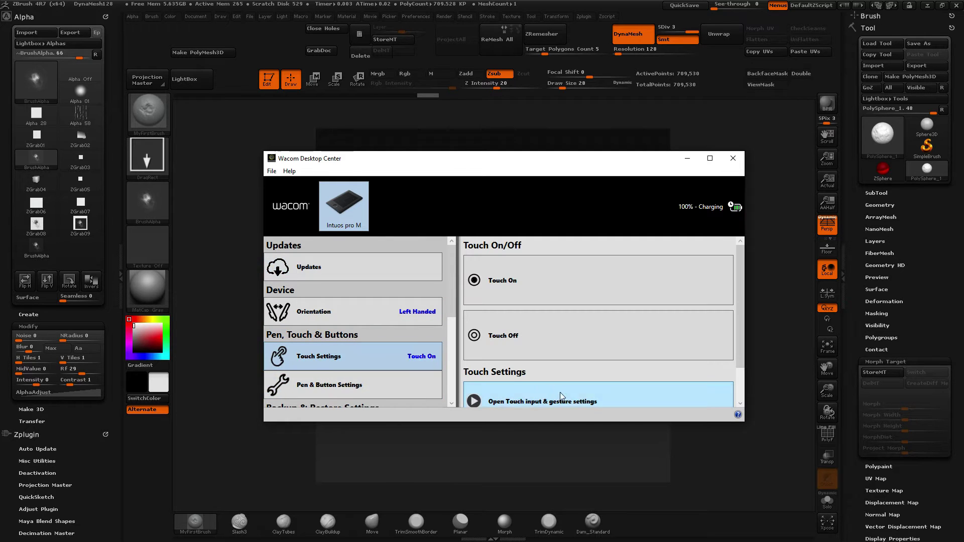
pyautogui.click(525, 401)
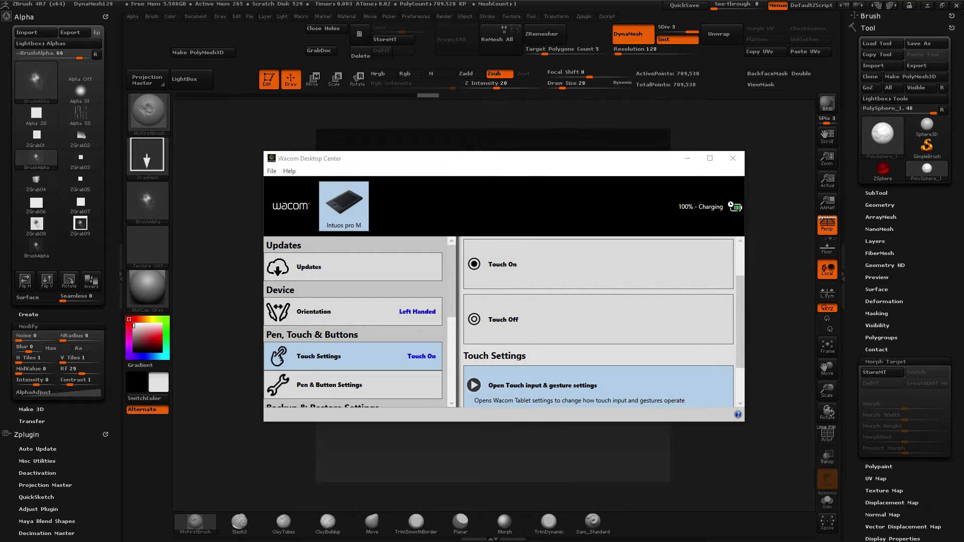
pyautogui.moveTo(406, 169); pyautogui.dragTo(419, 173)
pyautogui.click(686, 160)
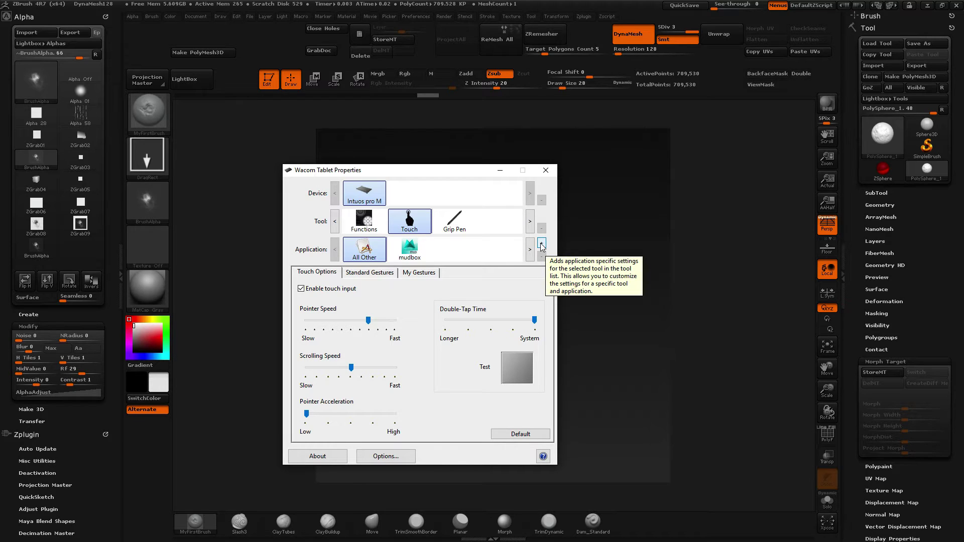
# Compare the tablet's ExpressKeys assignments for the All Other, Photoshop and mudbox application profiles.
pyautogui.click(364, 221)
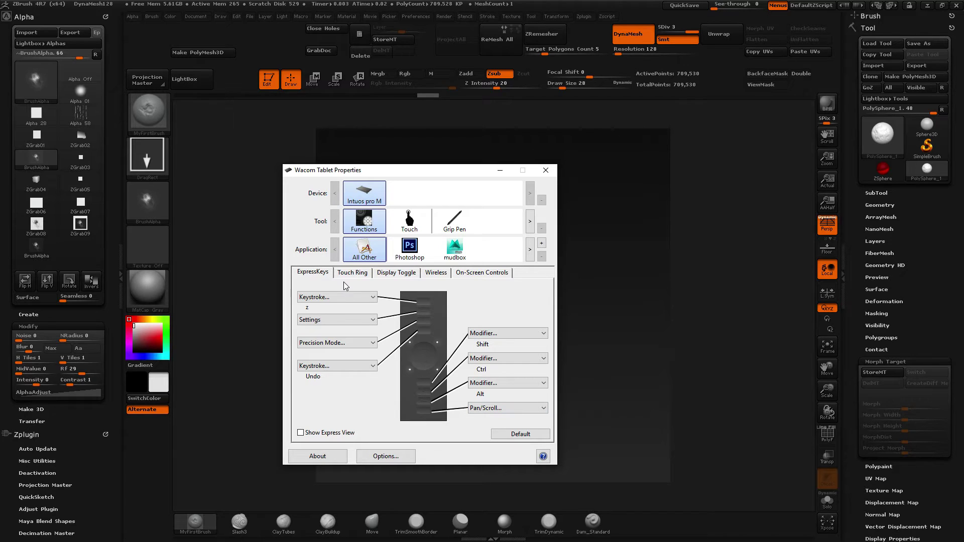
pyautogui.click(410, 249)
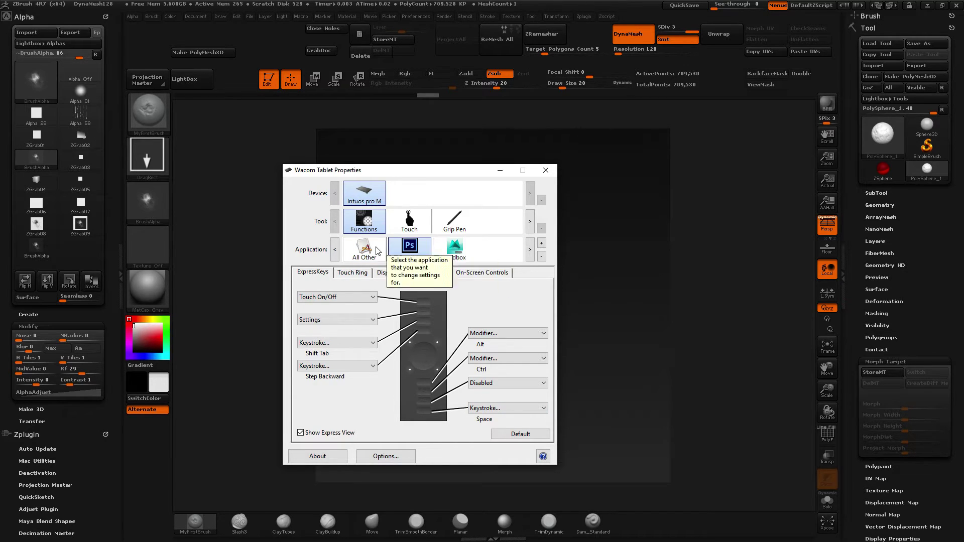
pyautogui.click(457, 255)
pyautogui.click(374, 253)
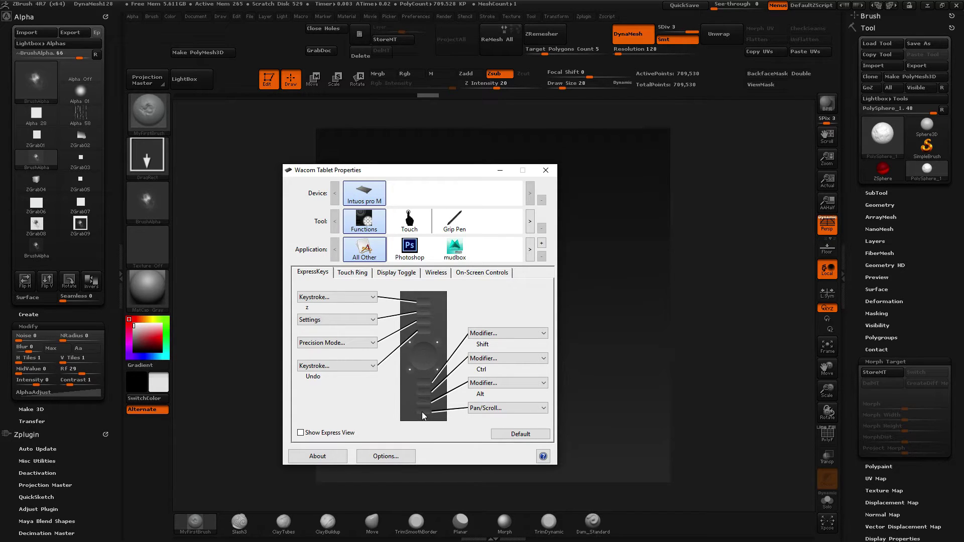
# Add ZBrush64 from the currently open applications as an application with custom tablet settings.
pyautogui.click(541, 244)
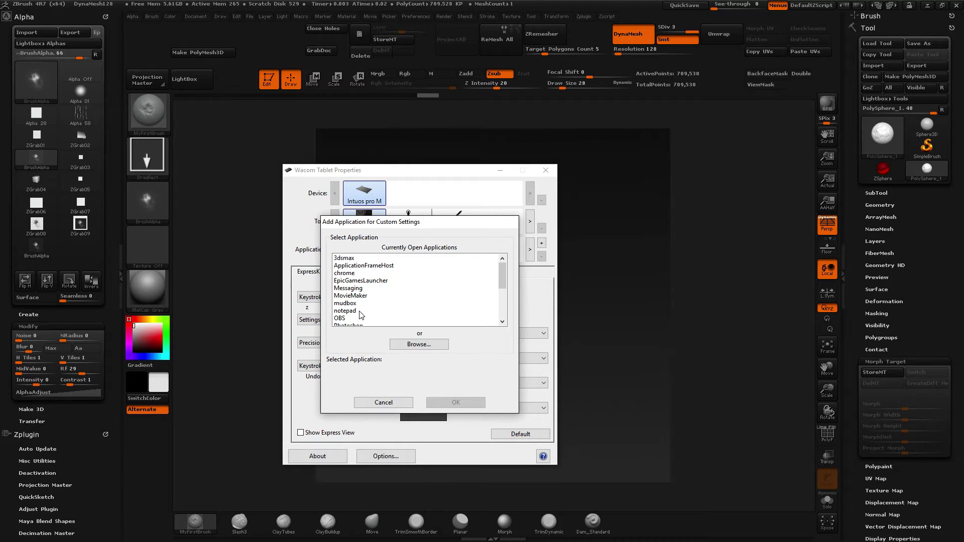
pyautogui.scroll(-1, 372, 307)
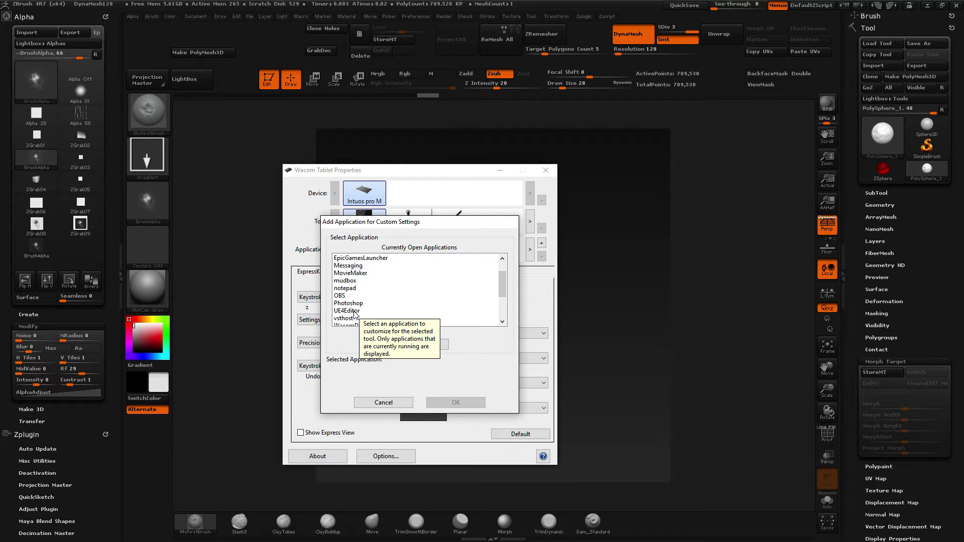
pyautogui.scroll(-2, 356, 318)
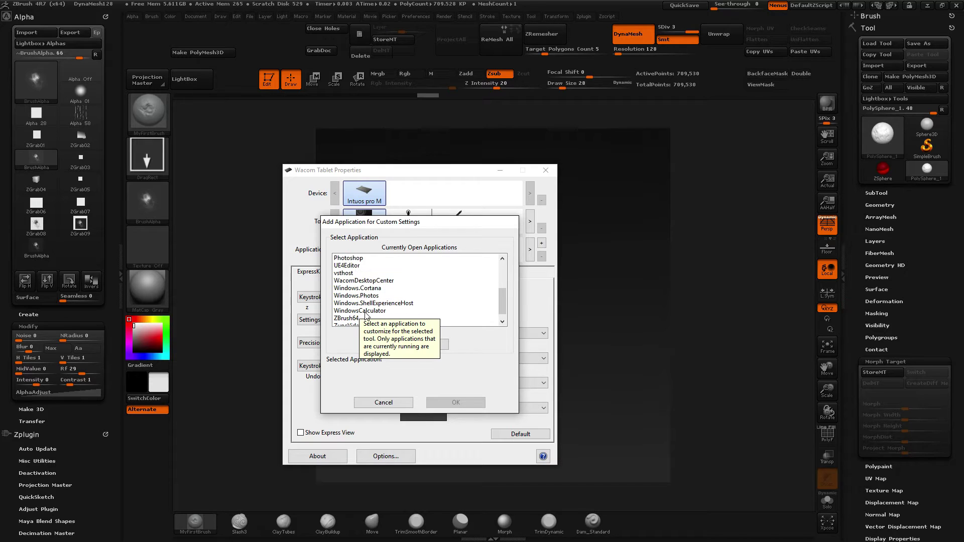
pyautogui.scroll(-1, 373, 316)
pyautogui.click(351, 311)
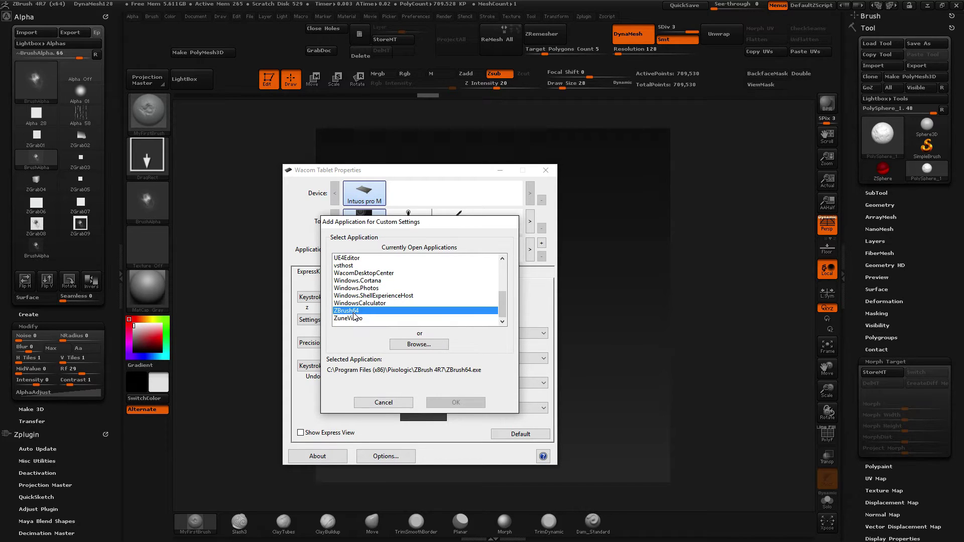
pyautogui.click(455, 402)
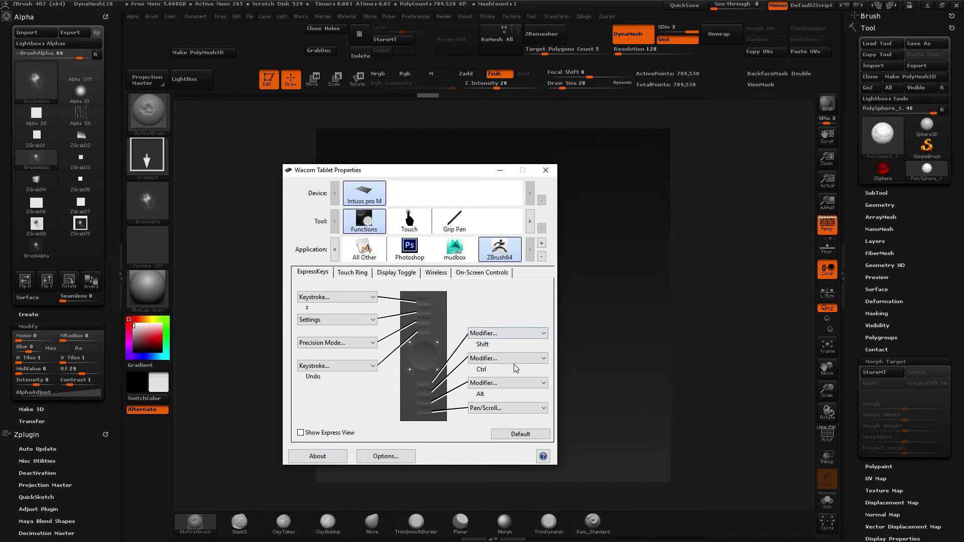
# Assign the keystroke s to the lowest ExpressKey in the ZBrush64 profile, replacing its Pan/Scroll function.
pyautogui.click(545, 409)
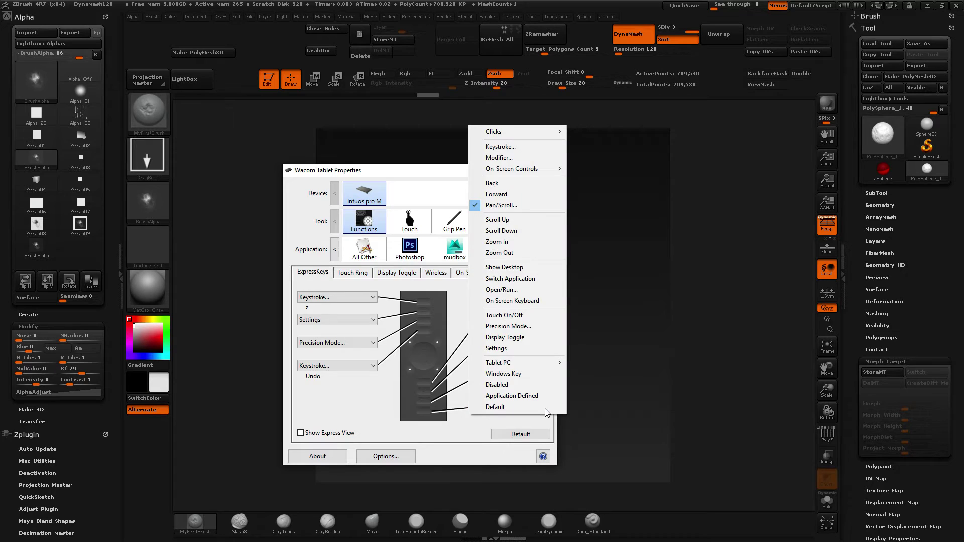
pyautogui.click(503, 146)
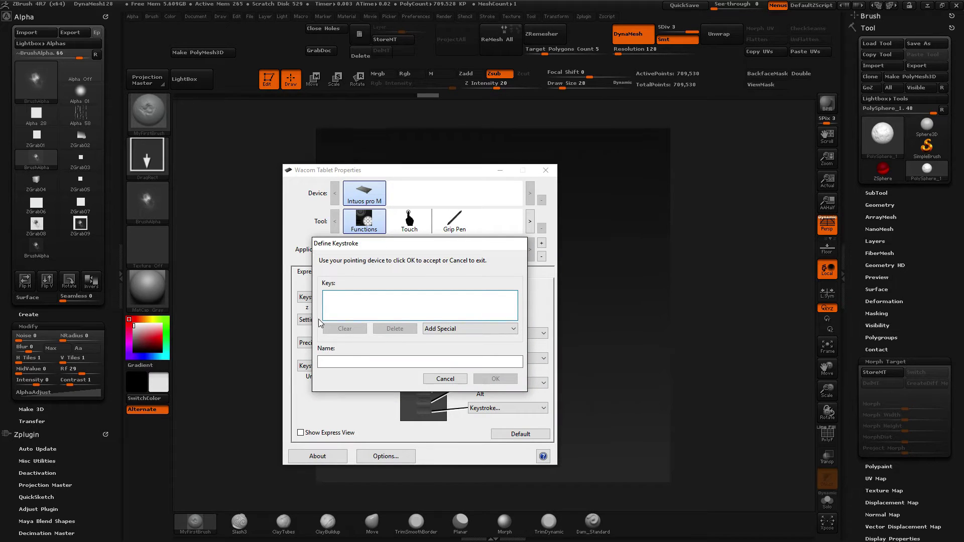
pyautogui.press('s')
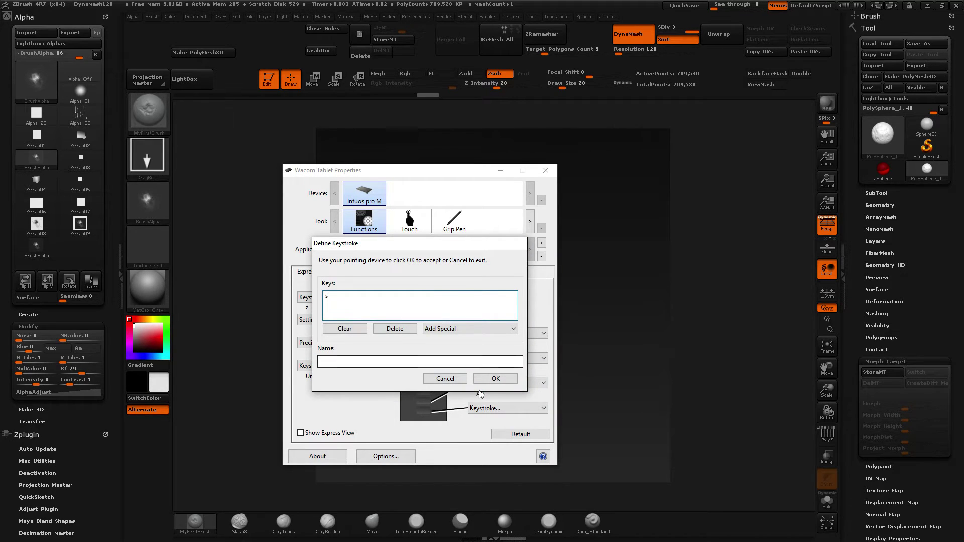
pyautogui.click(492, 379)
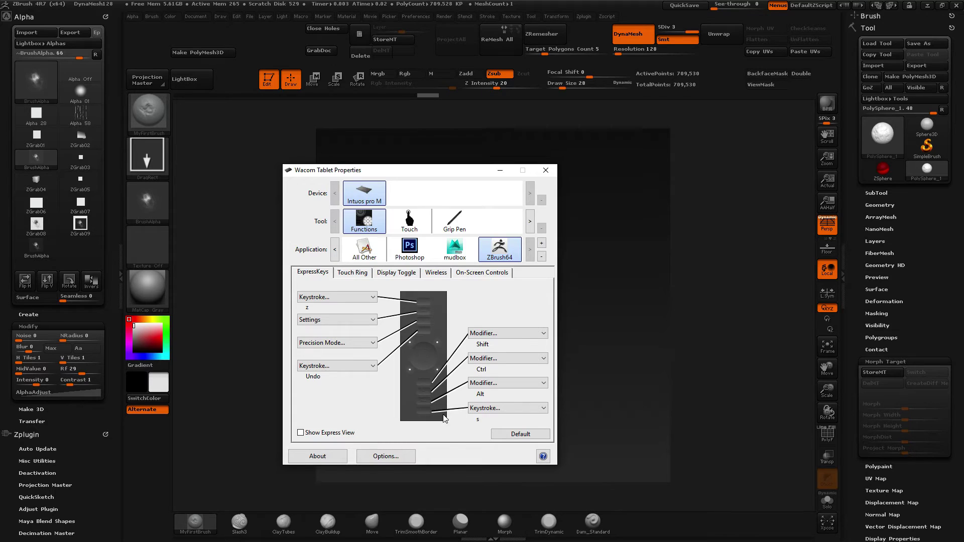
# Switch to ZBrush and enlarge the brush's Draw Size to 646 with the s keystroke's size control.
pyautogui.click(233, 213)
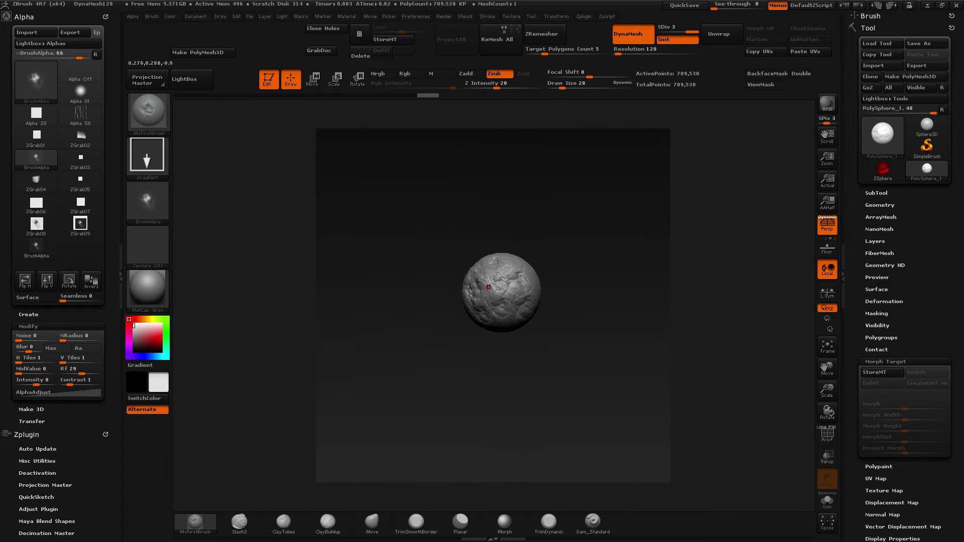
pyautogui.press('s')
pyautogui.moveTo(500, 291)
pyautogui.mouseDown()
pyautogui.moveTo(517, 288)
pyautogui.moveTo(503, 281)
pyautogui.moveTo(467, 297)
pyautogui.moveTo(508, 277)
pyautogui.moveTo(498, 296)
pyautogui.mouseUp()
pyautogui.press('s')
pyautogui.press('s')
pyautogui.press('s')
pyautogui.press('s')
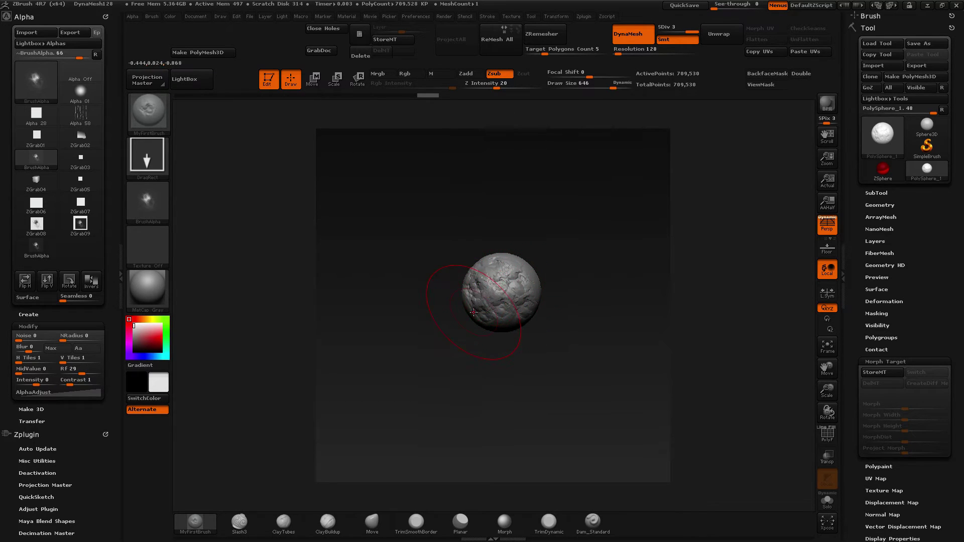
# Carve rocky dents at several spots around the sphere with MyFirstBrush.
pyautogui.moveTo(462, 253); pyautogui.dragTo(432, 293)
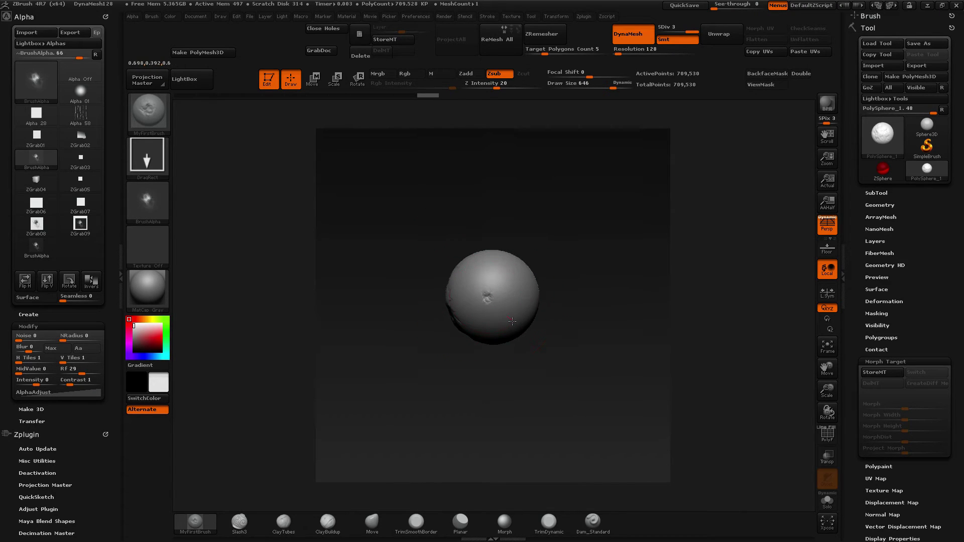
pyautogui.moveTo(512, 322); pyautogui.dragTo(467, 297)
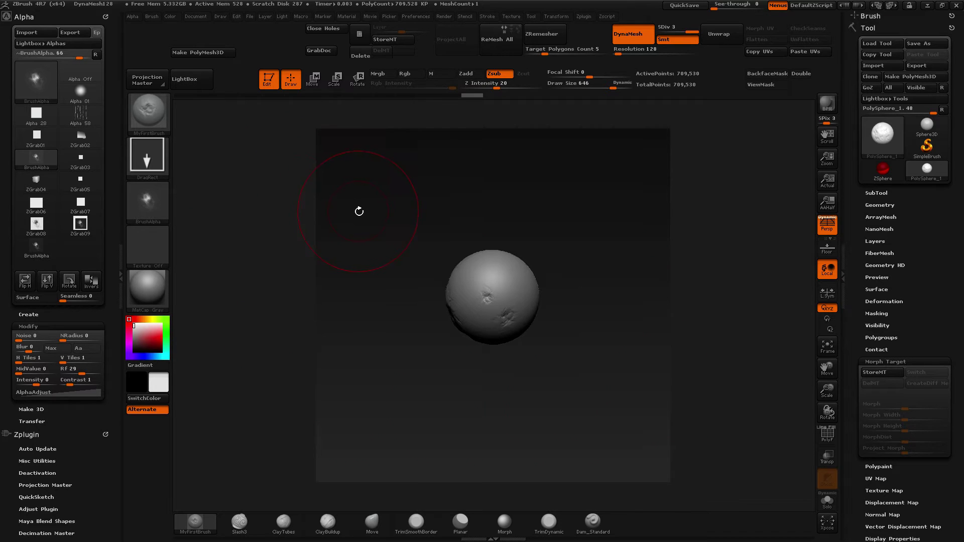
pyautogui.moveTo(463, 218)
pyautogui.mouseDown()
pyautogui.moveTo(457, 263)
pyautogui.moveTo(422, 247)
pyautogui.moveTo(394, 285)
pyautogui.moveTo(409, 252)
pyautogui.moveTo(396, 271)
pyautogui.moveTo(407, 271)
pyautogui.moveTo(390, 260)
pyautogui.moveTo(400, 303)
pyautogui.mouseUp()
pyautogui.moveTo(522, 282); pyautogui.dragTo(579, 337)
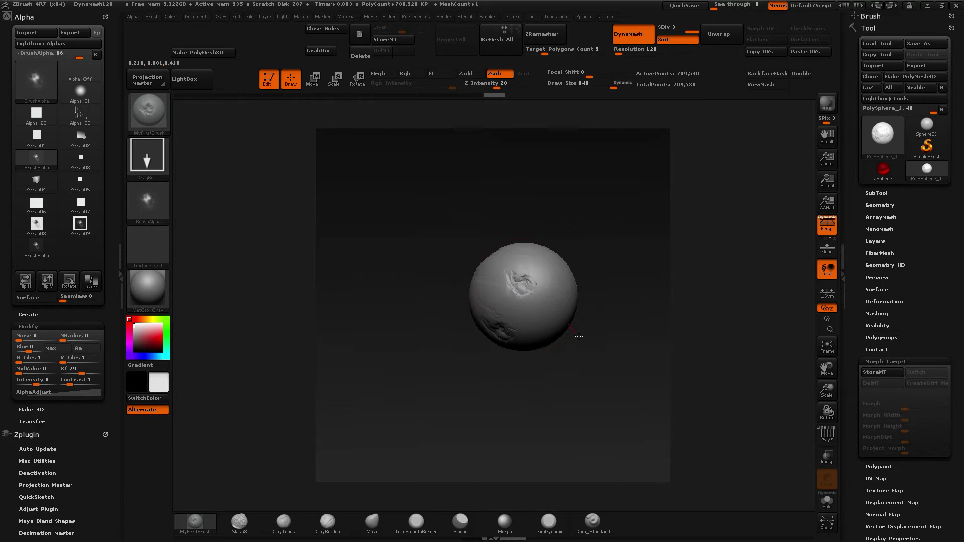
pyautogui.moveTo(409, 273)
pyautogui.mouseDown()
pyautogui.moveTo(424, 315)
pyautogui.moveTo(441, 279)
pyautogui.moveTo(538, 329)
pyautogui.moveTo(424, 289)
pyautogui.moveTo(603, 357)
pyautogui.moveTo(502, 346)
pyautogui.moveTo(511, 367)
pyautogui.mouseUp()
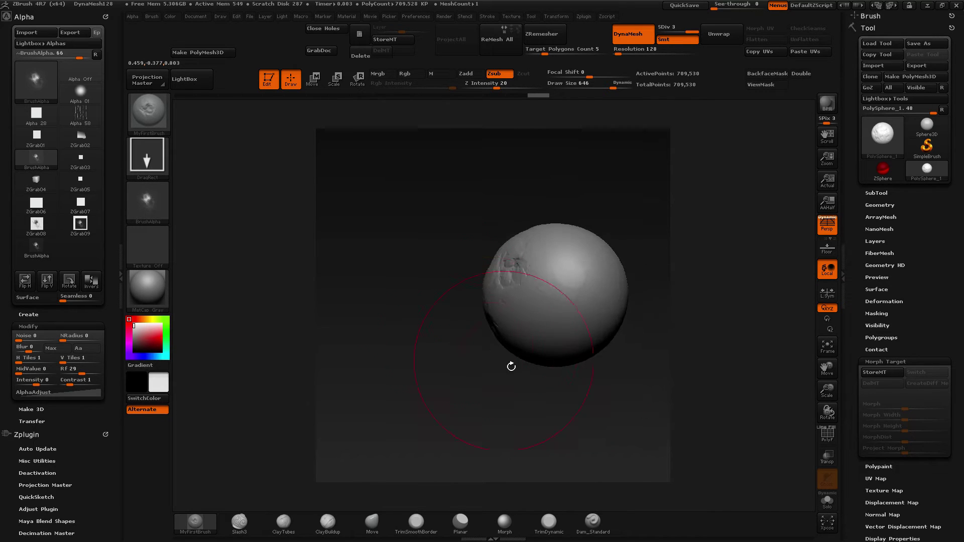
pyautogui.moveTo(561, 298); pyautogui.dragTo(559, 350)
pyautogui.moveTo(493, 360)
pyautogui.mouseDown()
pyautogui.moveTo(499, 367)
pyautogui.moveTo(442, 241)
pyautogui.moveTo(507, 261)
pyautogui.mouseUp()
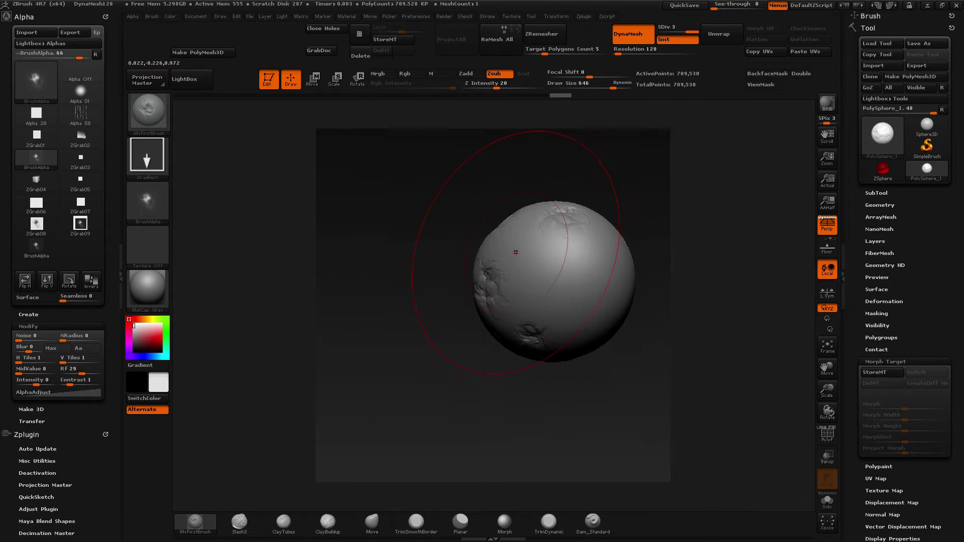
pyautogui.moveTo(427, 262); pyautogui.dragTo(451, 300)
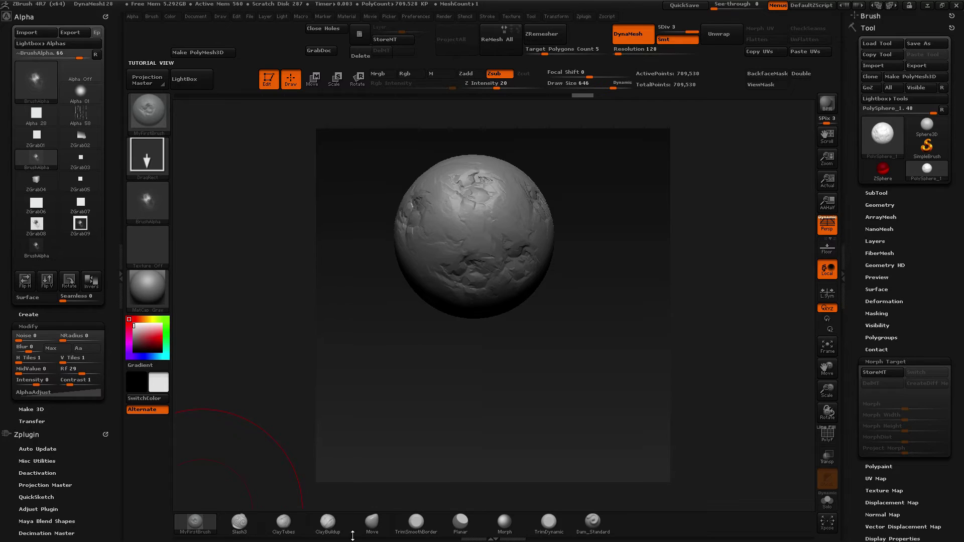
# Flatten facets across the sphere's front with the TrimSmoothBorder brush and pull its right side outward with the Move brush.
pyautogui.moveTo(370, 530)
pyautogui.click(419, 528)
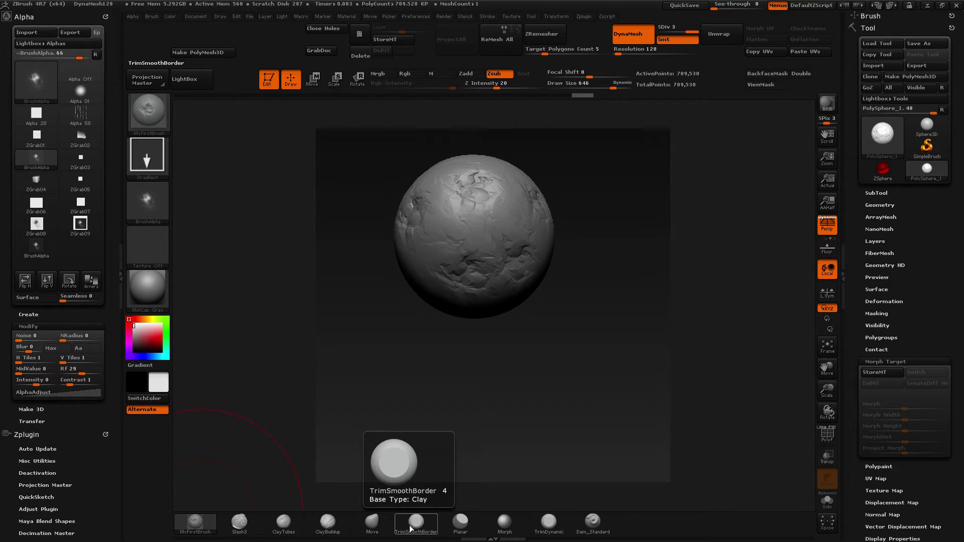
pyautogui.click(411, 533)
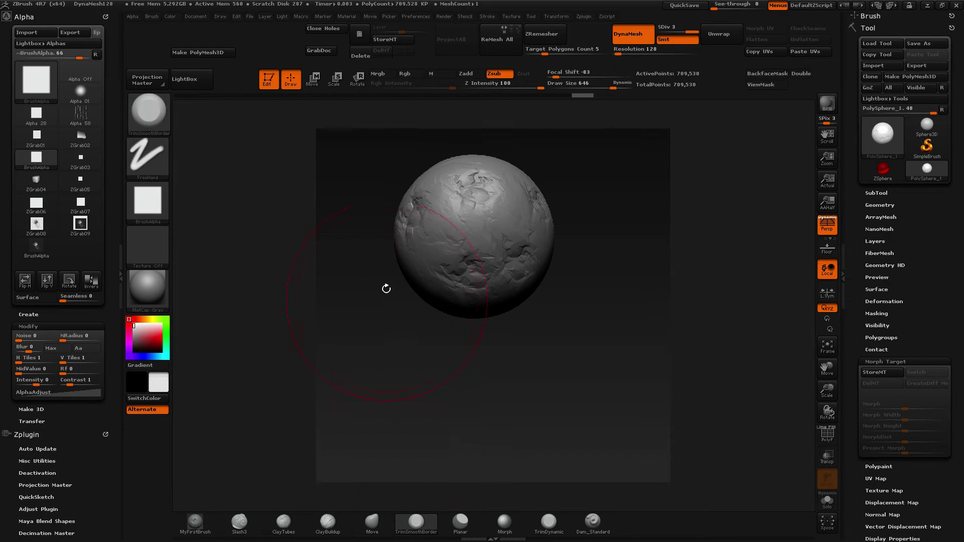
pyautogui.moveTo(433, 231)
pyautogui.mouseDown()
pyautogui.moveTo(492, 291)
pyautogui.moveTo(497, 282)
pyautogui.moveTo(475, 261)
pyautogui.mouseUp()
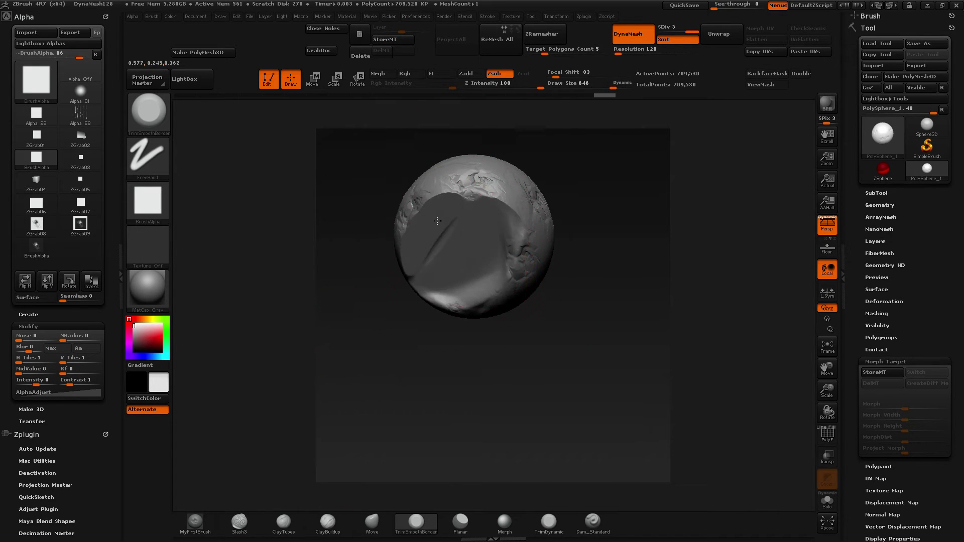
pyautogui.moveTo(470, 201); pyautogui.dragTo(483, 231)
pyautogui.moveTo(517, 280)
pyautogui.mouseDown()
pyautogui.moveTo(533, 236)
pyautogui.moveTo(513, 296)
pyautogui.mouseUp()
pyautogui.click(372, 522)
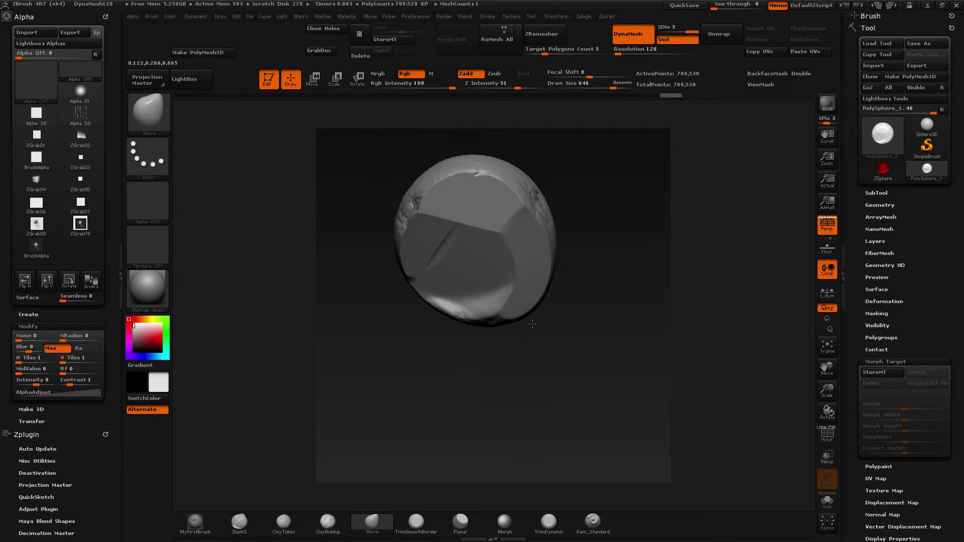
pyautogui.moveTo(509, 238); pyautogui.dragTo(535, 244)
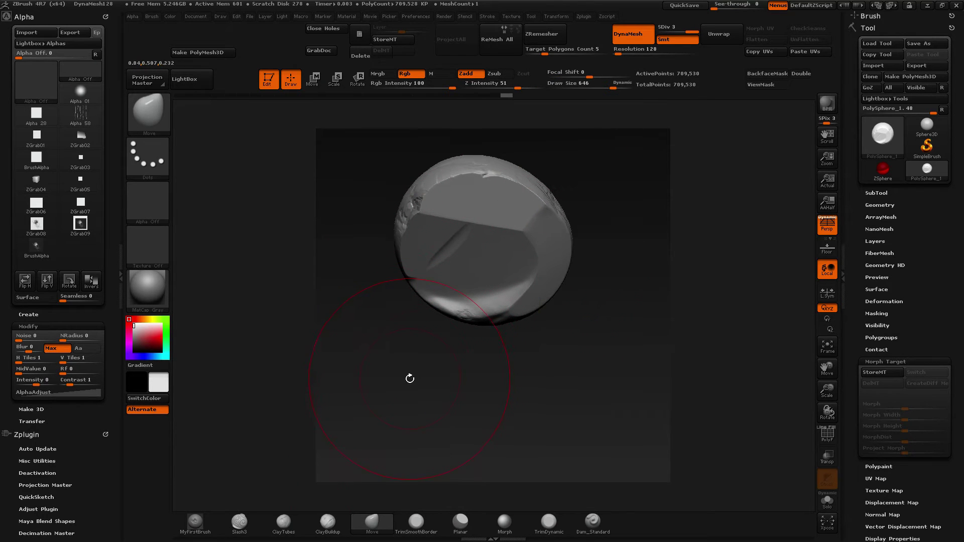
# Cycle the active brush between ClayTubes, Move and TrimSmoothBorder, ending on TrimSmoothBorder.
pyautogui.press('6')
pyautogui.press('5')
pyautogui.press('3')
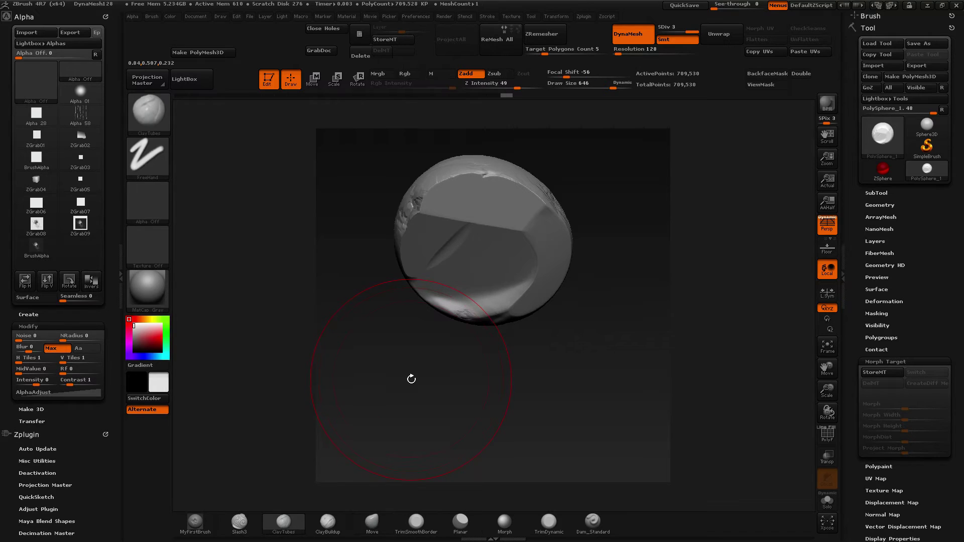
pyautogui.press('b')
pyautogui.press('m')
pyautogui.press('v')
pyautogui.press('b')
pyautogui.press('c')
pyautogui.press('t')
pyautogui.press('b')
pyautogui.press('m')
pyautogui.press('v')
pyautogui.press('b')
pyautogui.press('t')
pyautogui.press('s')
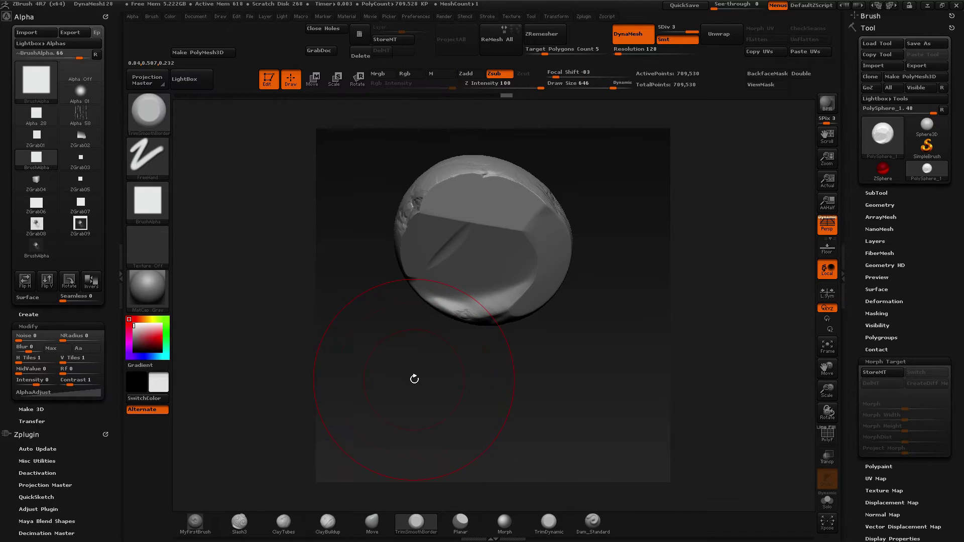
# Build up a rounded mound on the sphere's right side with the ClayTubes brush and switch to the Move brush.
pyautogui.hotkey('ctrl', 'z')
pyautogui.press('b')
pyautogui.press('c')
pyautogui.press('t')
pyautogui.hotkey('ctrl', 'z')
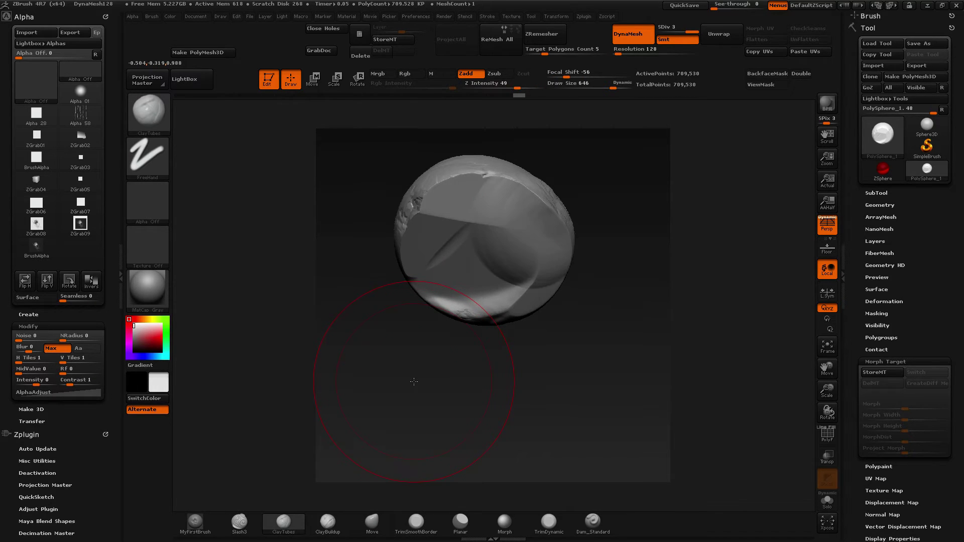
pyautogui.hotkey('ctrl', 'shift', 'z')
pyautogui.press('b')
pyautogui.press('t')
pyautogui.press('s')
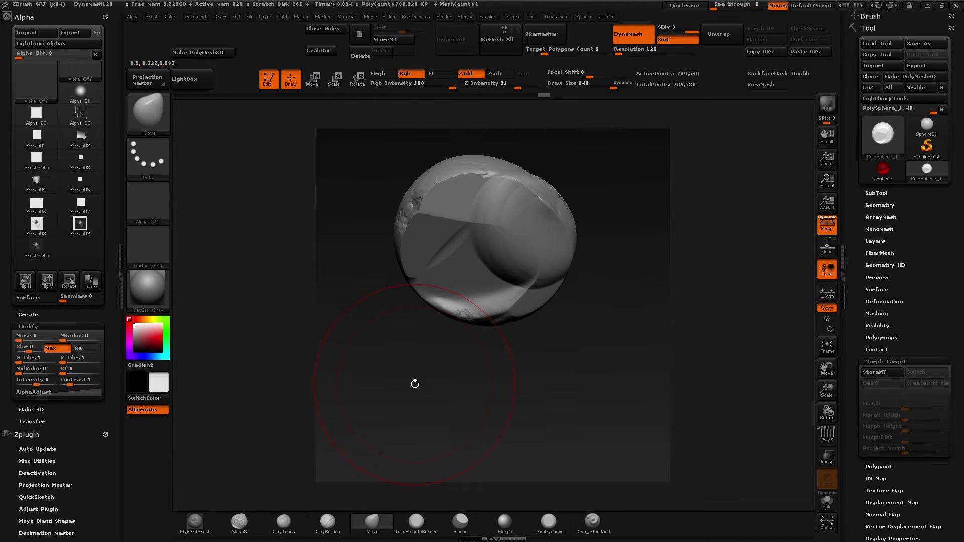
# Flatten the sphere's left and upper front into broad planes with the TrimSmoothBorder brush.
pyautogui.press('b')
pyautogui.press('m')
pyautogui.press('v')
pyautogui.click(416, 522)
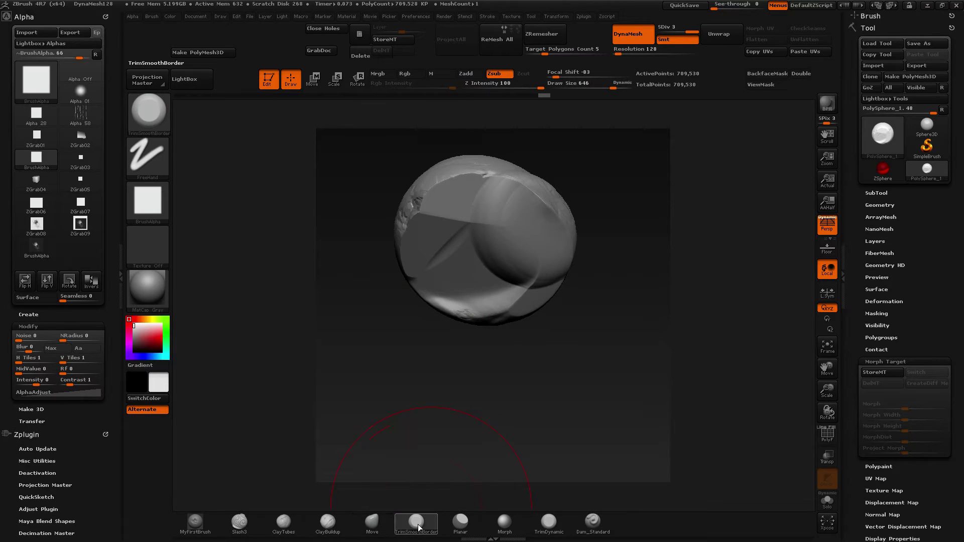
pyautogui.moveTo(421, 220)
pyautogui.mouseDown()
pyautogui.moveTo(416, 209)
pyautogui.moveTo(426, 224)
pyautogui.moveTo(460, 220)
pyautogui.mouseUp()
pyautogui.moveTo(450, 186); pyautogui.dragTo(459, 193)
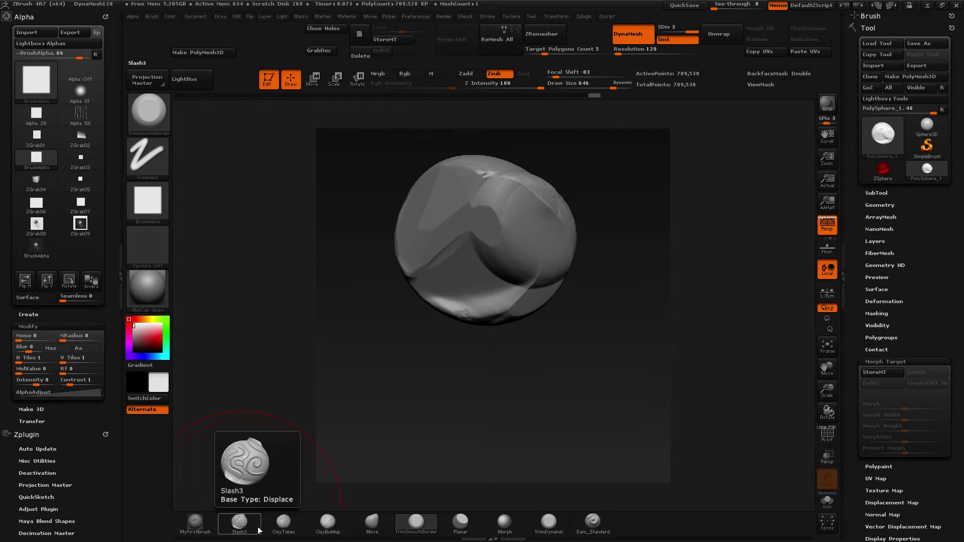
# Build up overlapping rounded clay lumps across the sphere's flattened front with the ClayTubes brush at draw size 72.
pyautogui.click(283, 525)
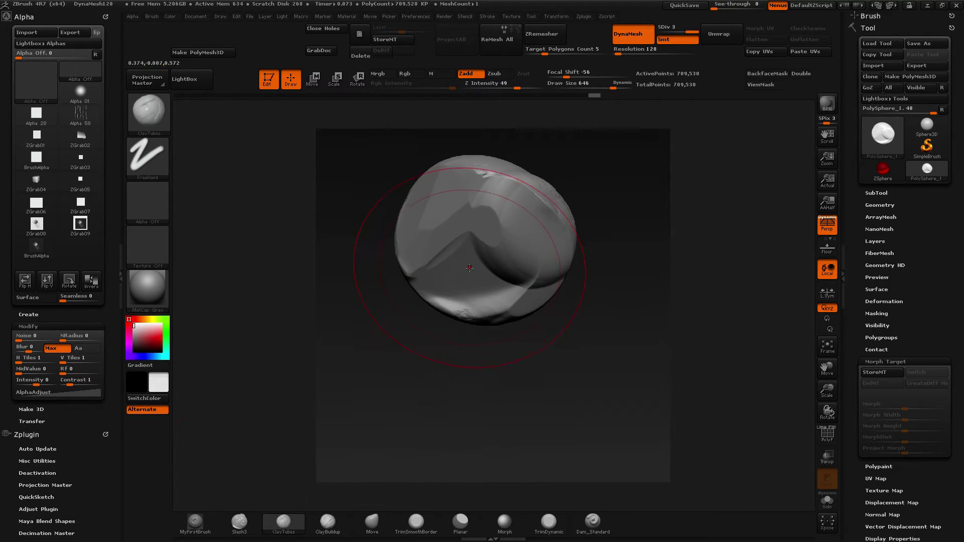
pyautogui.press('s')
pyautogui.moveTo(469, 281)
pyautogui.mouseDown()
pyautogui.moveTo(420, 282)
pyautogui.moveTo(435, 282)
pyautogui.mouseUp()
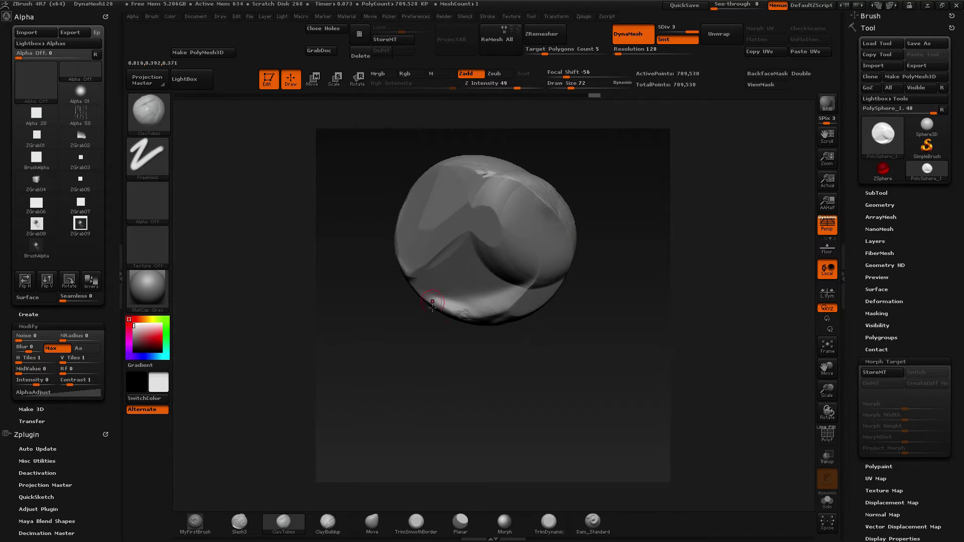
pyautogui.moveTo(353, 234)
pyautogui.mouseDown()
pyautogui.moveTo(368, 297)
pyautogui.moveTo(371, 274)
pyautogui.mouseUp()
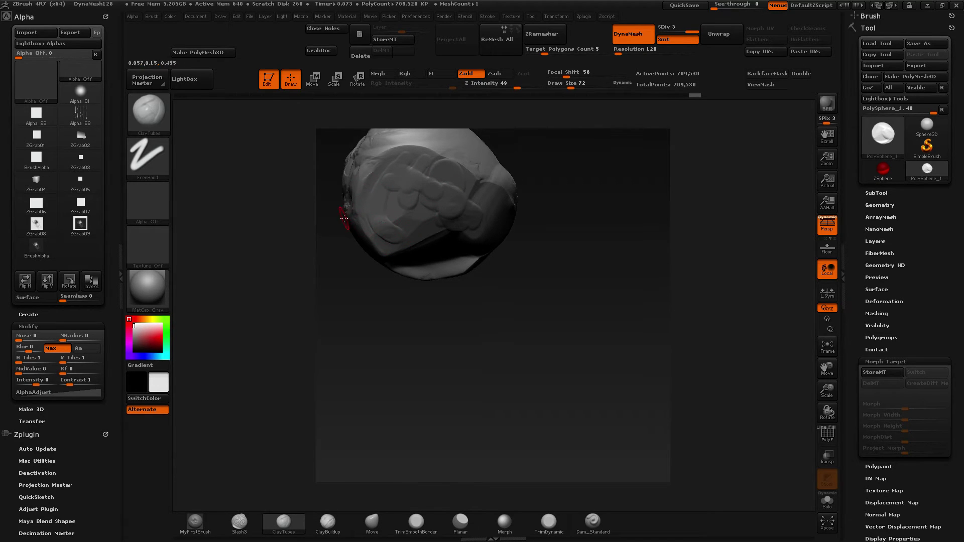
pyautogui.moveTo(344, 219)
pyautogui.mouseDown()
pyautogui.moveTo(338, 252)
pyautogui.moveTo(357, 299)
pyautogui.moveTo(405, 345)
pyautogui.moveTo(377, 258)
pyautogui.moveTo(355, 264)
pyautogui.moveTo(343, 291)
pyautogui.mouseUp()
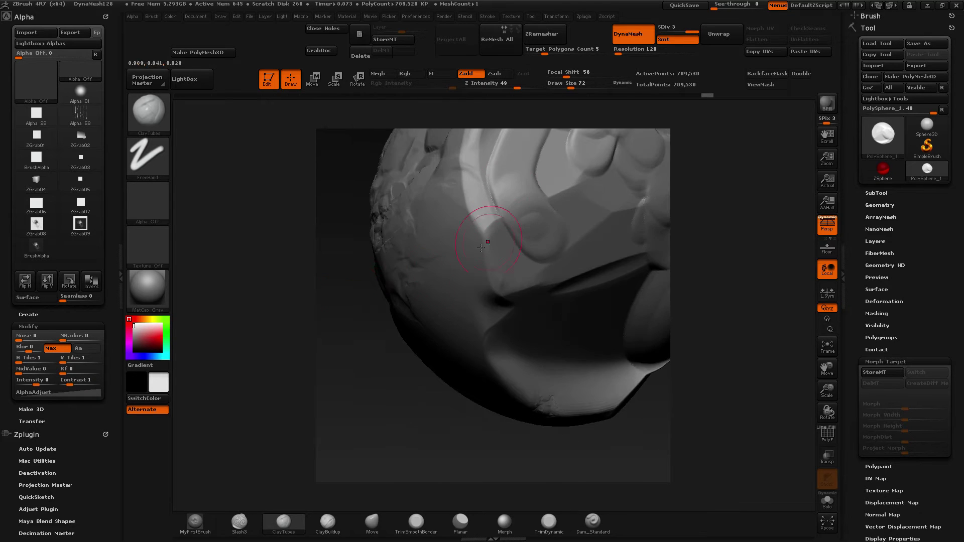
pyautogui.moveTo(370, 346)
pyautogui.mouseDown()
pyautogui.moveTo(360, 429)
pyautogui.moveTo(351, 325)
pyautogui.mouseUp()
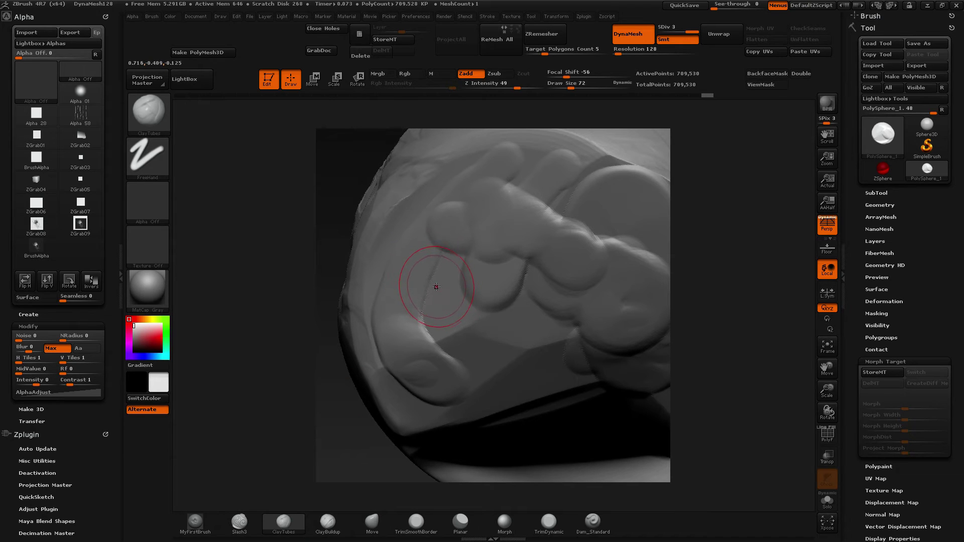
# Reduce the ClayTubes draw size to 42 and add small lumps beside the curved ridge and near the sphere's left edge.
pyautogui.press('s')
pyautogui.moveTo(442, 286)
pyautogui.mouseDown()
pyautogui.moveTo(430, 297)
pyautogui.moveTo(446, 298)
pyautogui.moveTo(432, 316)
pyautogui.mouseUp()
pyautogui.press('s')
pyautogui.press('s')
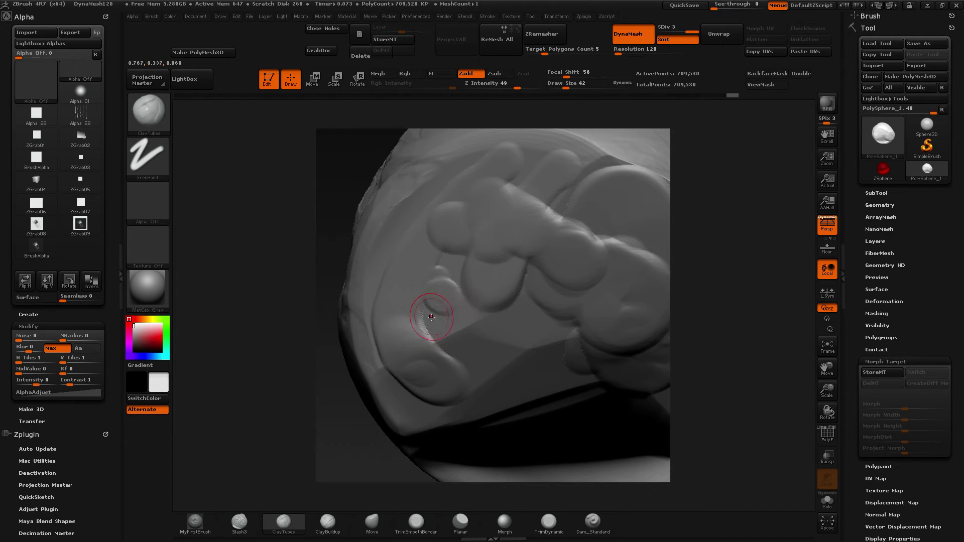
pyautogui.click(434, 285)
pyautogui.moveTo(405, 198); pyautogui.dragTo(396, 200)
pyautogui.click(403, 201)
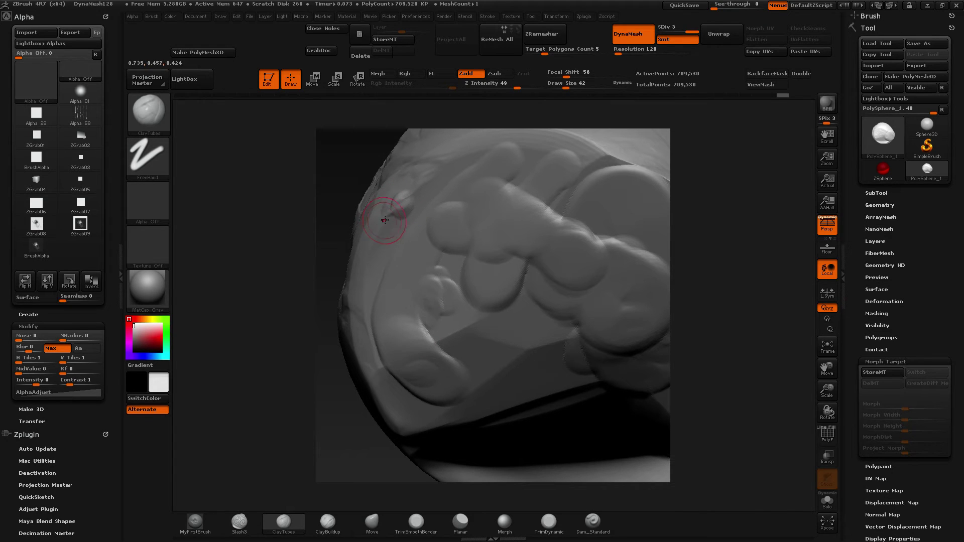
# Carve rough chipped facets into the small lump near the sphere's left edge with the TrimSmoothBorder brush.
pyautogui.click(327, 522)
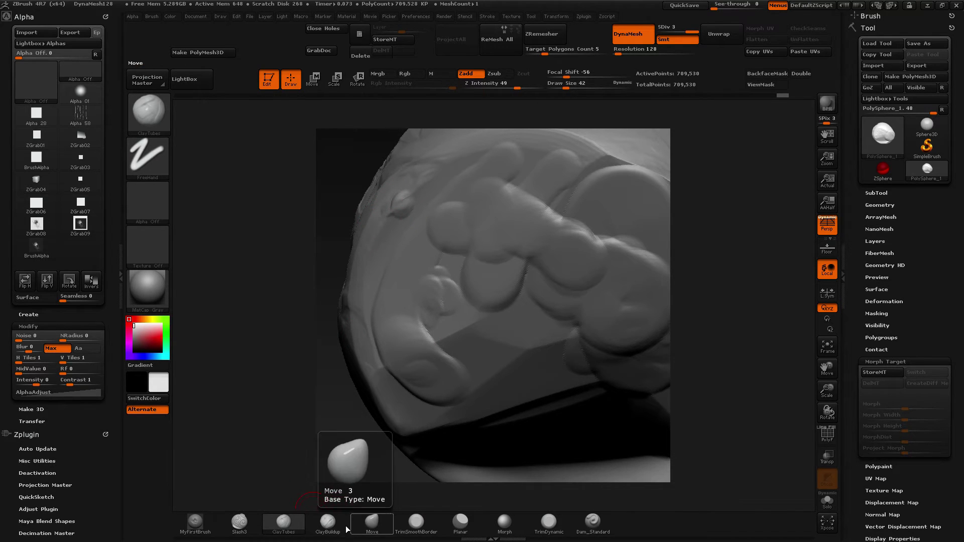
pyautogui.click(417, 522)
pyautogui.moveTo(402, 205); pyautogui.dragTo(404, 214)
pyautogui.hotkey('ctrl', 'shift', 'z')
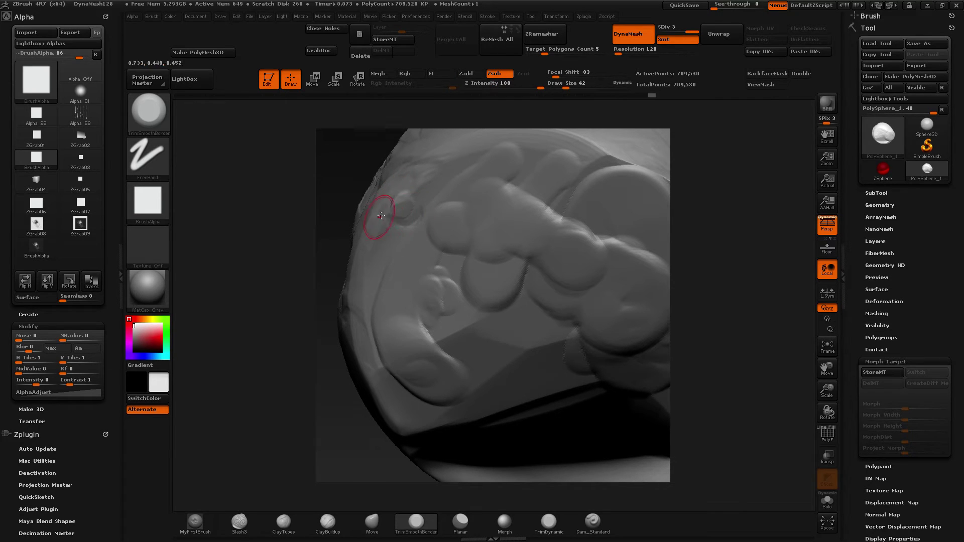
pyautogui.moveTo(404, 194); pyautogui.dragTo(408, 193)
pyautogui.moveTo(409, 194); pyautogui.dragTo(414, 198)
pyautogui.hotkey('ctrl', 'shift', 'z')
pyautogui.hotkey('ctrl', 'shift', 'z')
pyautogui.hotkey('ctrl', 'shift', 'z')
pyautogui.hotkey('ctrl', 'shift', 'z')
pyautogui.hotkey('ctrl', 'shift', 'z')
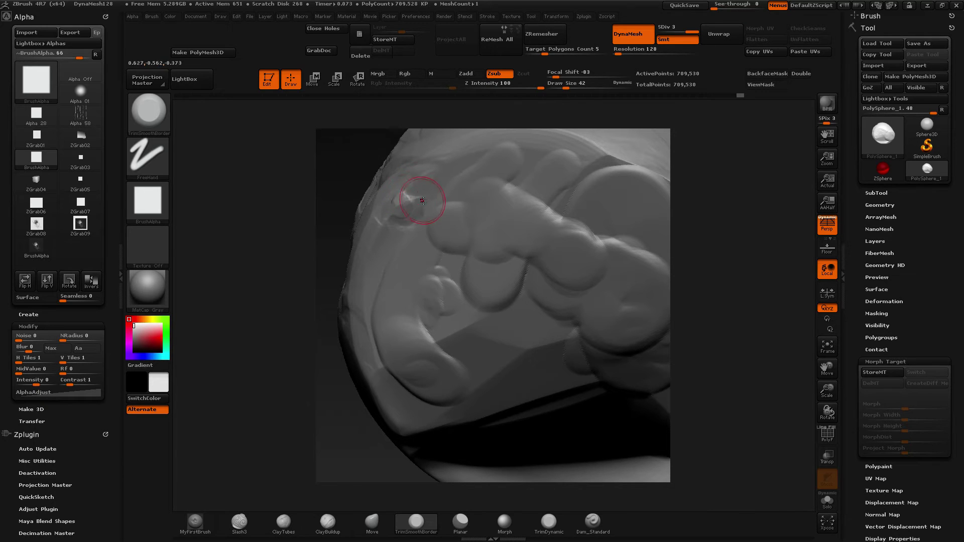
pyautogui.hotkey('ctrl', 'z')
pyautogui.hotkey('ctrl', 'z')
pyautogui.hotkey('ctrl', 'z')
pyautogui.hotkey('ctrl', 'z')
pyautogui.hotkey('ctrl', 'z')
pyautogui.hotkey('ctrl', 'z')
pyautogui.hotkey('ctrl', 'z')
pyautogui.hotkey('ctrl', 'z')
pyautogui.hotkey('ctrl', 'z')
pyautogui.hotkey('ctrl', 'z')
pyautogui.hotkey('ctrl', 'z')
pyautogui.hotkey('ctrl', 'z')
pyautogui.hotkey('ctrl', 'z')
pyautogui.hotkey('ctrl', 'z')
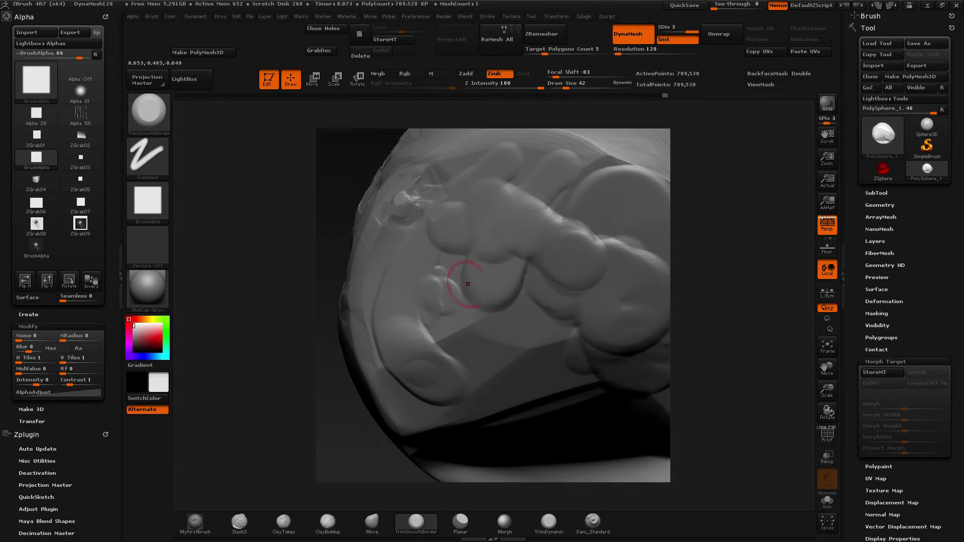
# Carve rocky chips into the crease between the central clay lumps and the large mound.
pyautogui.moveTo(530, 207); pyautogui.dragTo(535, 207)
pyautogui.moveTo(544, 197); pyautogui.dragTo(553, 210)
pyautogui.hotkey('ctrl', 'shift', 'z')
pyautogui.hotkey('ctrl', 'shift', 'z')
pyautogui.hotkey('ctrl', 'shift', 'z')
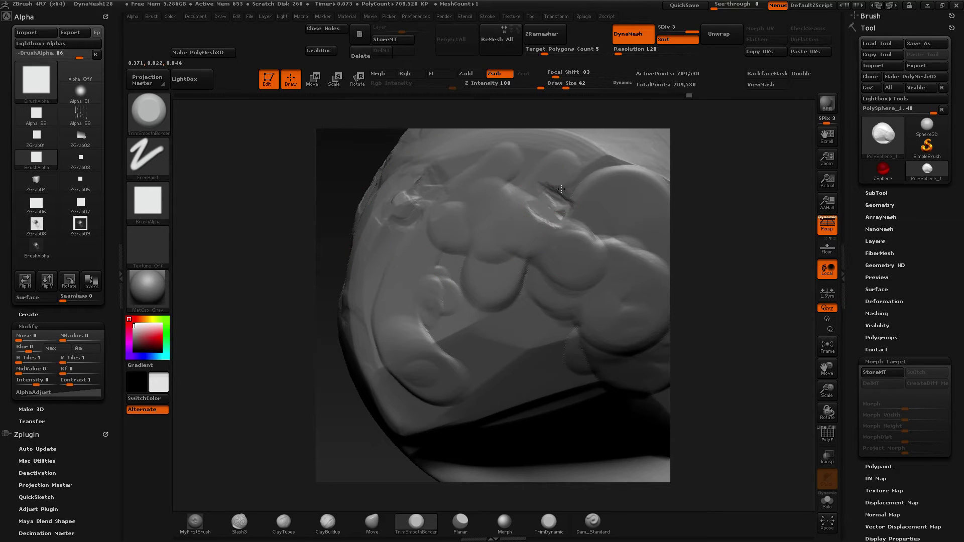
pyautogui.hotkey('ctrl', 'shift', 'z')
pyautogui.hotkey('ctrl', 'shift', 'z')
pyautogui.hotkey('ctrl', 'shift', 'z')
pyautogui.hotkey('ctrl', 'shift', 'z')
pyautogui.hotkey('ctrl', 'shift', 'z')
pyautogui.hotkey('ctrl', 'shift', 'z')
pyautogui.hotkey('ctrl', 'shift', 'z')
pyautogui.hotkey('ctrl', 'shift', 'z')
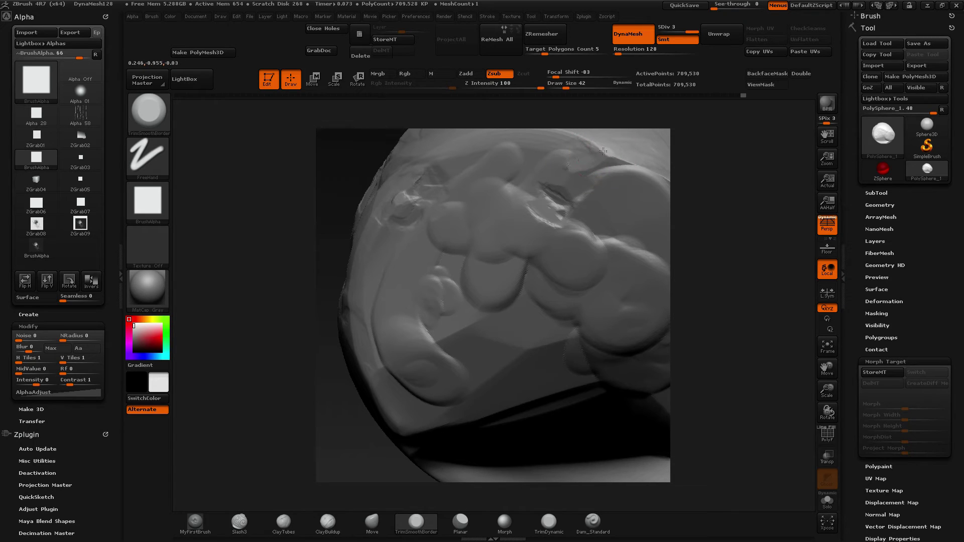
# Chip the rim above the large mound into rough rocky facets.
pyautogui.moveTo(591, 141); pyautogui.dragTo(609, 154)
pyautogui.hotkey('ctrl', 'shift', 'z')
pyautogui.hotkey('ctrl', 'shift', 'z')
pyautogui.hotkey('ctrl', 'shift', 'z')
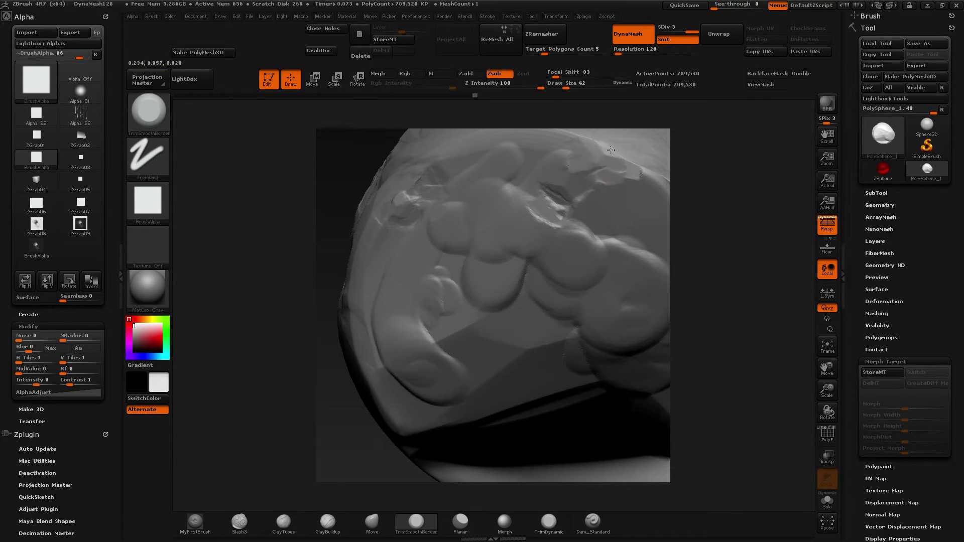
pyautogui.hotkey('ctrl', 'shift', 'z')
pyautogui.hotkey('ctrl', 'shift', 'z')
pyautogui.hotkey('ctrl', 'shift', 'z')
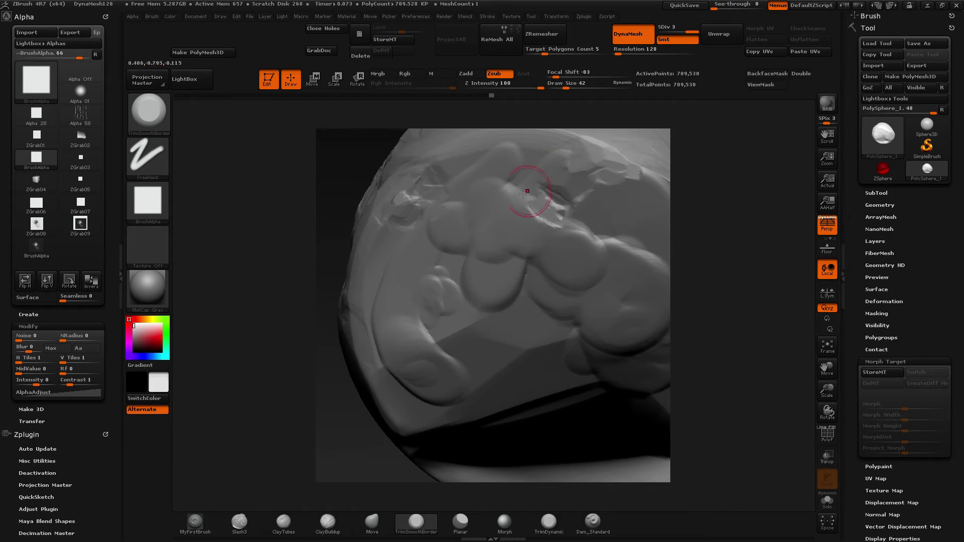
# Extend the rocky chipping along the ridge above the clay lumps, working from a turned view.
pyautogui.moveTo(339, 169)
pyautogui.mouseDown()
pyautogui.moveTo(347, 176)
pyautogui.moveTo(334, 184)
pyautogui.mouseUp()
pyautogui.keyDown('alt'); pyautogui.moveTo(636, 446); pyautogui.dragTo(562, 510); pyautogui.keyUp('alt')
pyautogui.moveTo(499, 224)
pyautogui.mouseDown()
pyautogui.moveTo(481, 228)
pyautogui.moveTo(479, 206)
pyautogui.moveTo(528, 228)
pyautogui.moveTo(490, 198)
pyautogui.moveTo(459, 211)
pyautogui.moveTo(441, 194)
pyautogui.moveTo(518, 214)
pyautogui.moveTo(546, 241)
pyautogui.moveTo(497, 201)
pyautogui.moveTo(504, 220)
pyautogui.moveTo(433, 203)
pyautogui.moveTo(468, 201)
pyautogui.moveTo(469, 208)
pyautogui.mouseUp()
pyautogui.moveTo(463, 218); pyautogui.dragTo(457, 219)
pyautogui.moveTo(478, 226); pyautogui.dragTo(510, 243)
pyautogui.moveTo(474, 229)
pyautogui.mouseDown()
pyautogui.moveTo(515, 251)
pyautogui.moveTo(482, 221)
pyautogui.moveTo(502, 236)
pyautogui.moveTo(490, 207)
pyautogui.moveTo(486, 220)
pyautogui.moveTo(508, 193)
pyautogui.mouseUp()
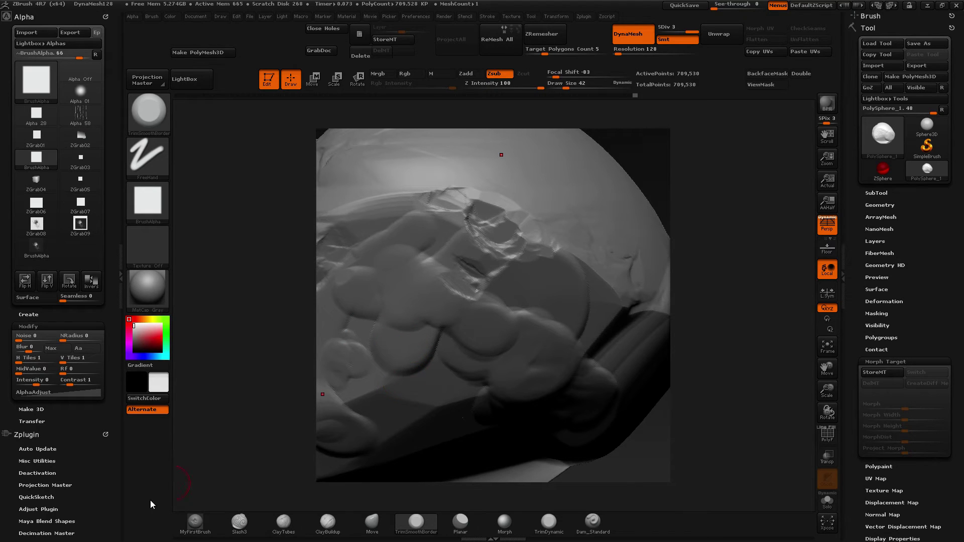
# Switch to Wacom Tablet Properties to review the ZBrush64 ExpressKeys assignments, and return to ZBrush.
pyautogui.hotkey('alt', 'Tab')
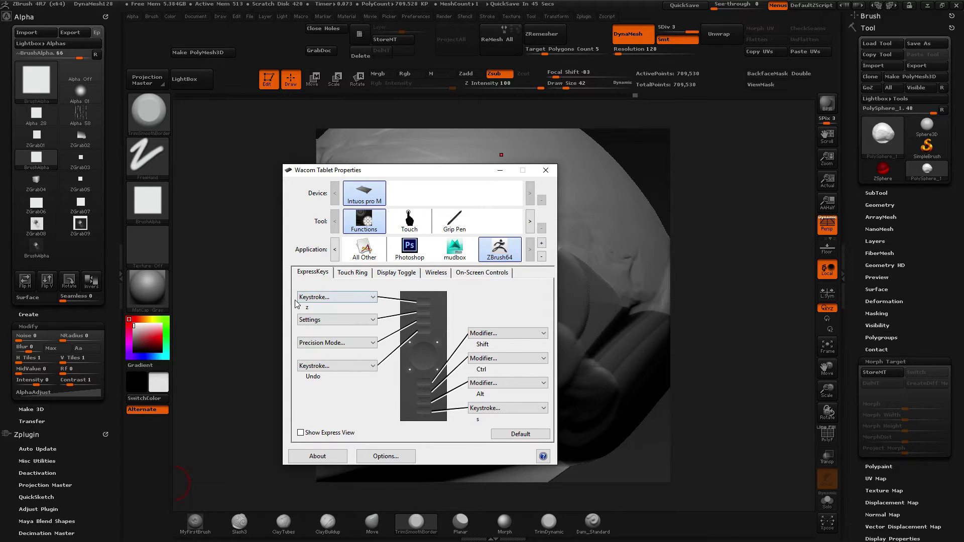
pyautogui.click(234, 290)
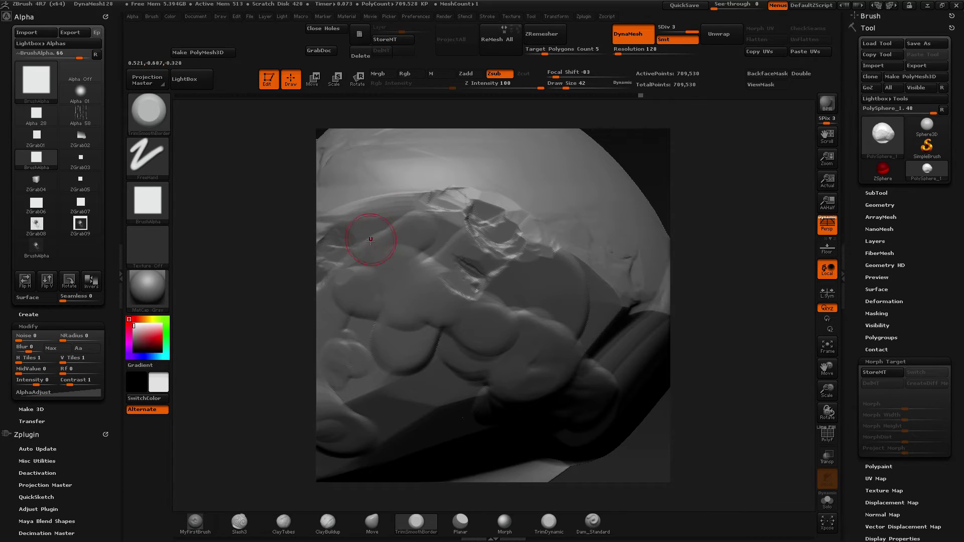
# Try a trimming stroke on the ridge's left part, undo it, and carve a patch of rocky chips above the ridge.
pyautogui.moveTo(371, 232)
pyautogui.mouseDown()
pyautogui.moveTo(387, 208)
pyautogui.moveTo(417, 206)
pyautogui.moveTo(368, 210)
pyautogui.mouseUp()
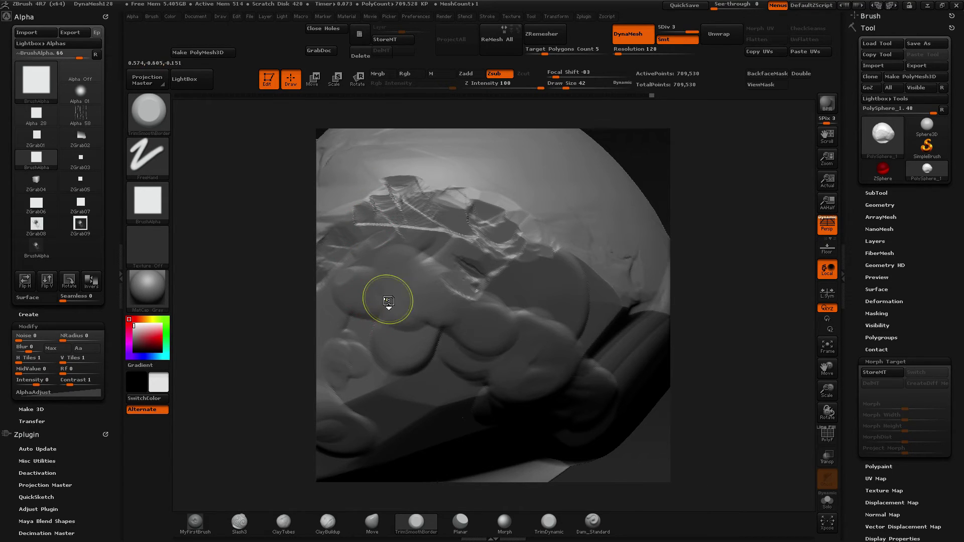
pyautogui.hotkey('ctrl', 'z')
pyautogui.moveTo(407, 208); pyautogui.dragTo(422, 192)
pyautogui.moveTo(422, 191); pyautogui.dragTo(428, 188)
pyautogui.moveTo(387, 188)
pyautogui.mouseDown()
pyautogui.moveTo(378, 193)
pyautogui.moveTo(414, 176)
pyautogui.moveTo(420, 186)
pyautogui.moveTo(408, 177)
pyautogui.moveTo(377, 189)
pyautogui.moveTo(374, 200)
pyautogui.moveTo(431, 189)
pyautogui.moveTo(417, 173)
pyautogui.moveTo(355, 189)
pyautogui.moveTo(408, 168)
pyautogui.moveTo(436, 172)
pyautogui.moveTo(440, 162)
pyautogui.moveTo(391, 170)
pyautogui.moveTo(340, 209)
pyautogui.moveTo(370, 183)
pyautogui.moveTo(360, 187)
pyautogui.moveTo(371, 190)
pyautogui.mouseUp()
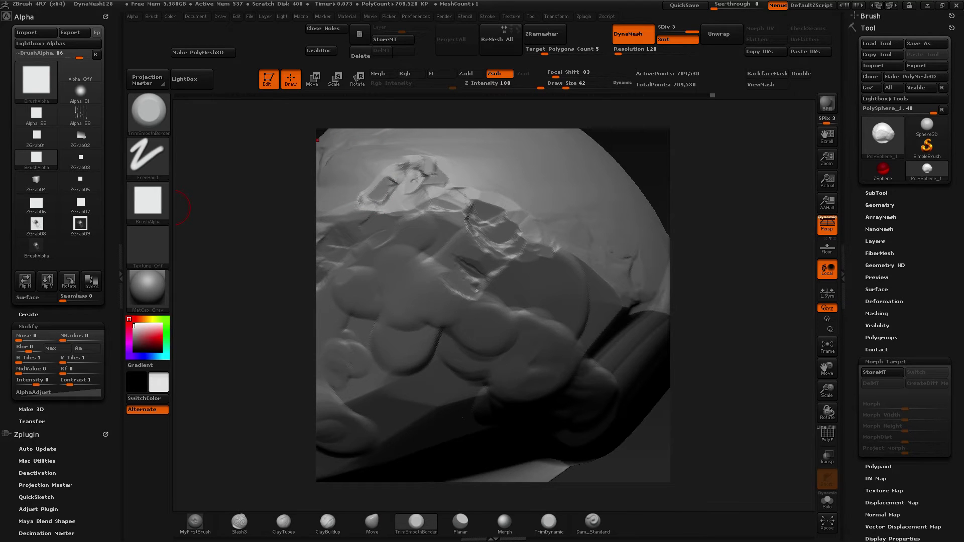
# Review the Touch Ring assignments for intensity, brush size and focal shift in Wacom Tablet Properties, and return to ZBrush.
pyautogui.hotkey('alt', 'Tab')
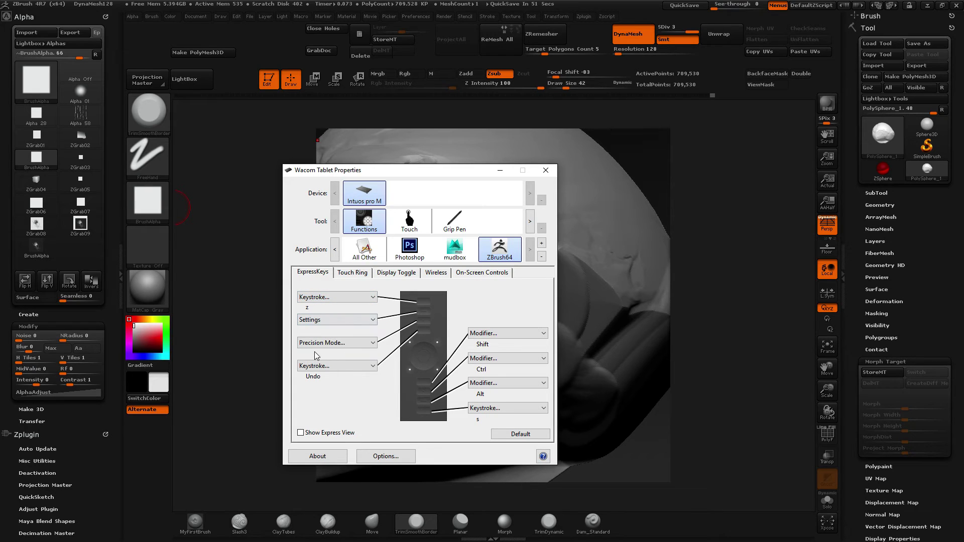
pyautogui.click(352, 272)
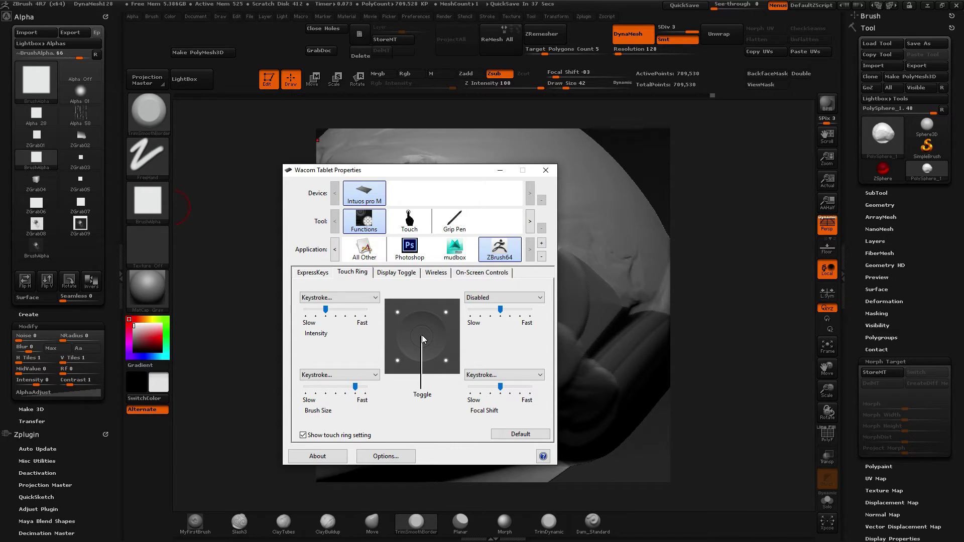
pyautogui.click(258, 289)
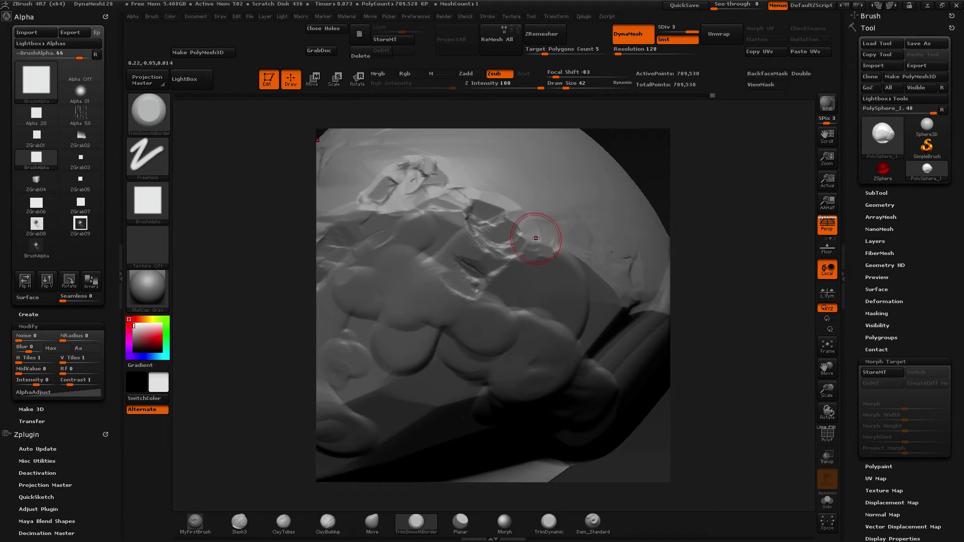
# Lower the TrimSmoothBorder brush's Z Intensity to 46.
pyautogui.moveTo(538, 240); pyautogui.dragTo(539, 241)
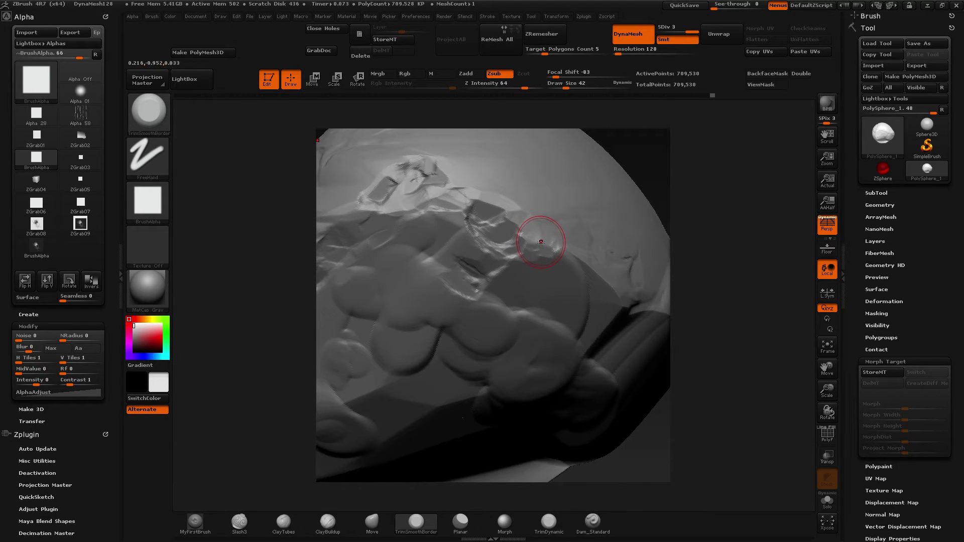
pyautogui.scroll(-3, 542, 243)
pyautogui.moveTo(521, 88); pyautogui.dragTo(526, 88)
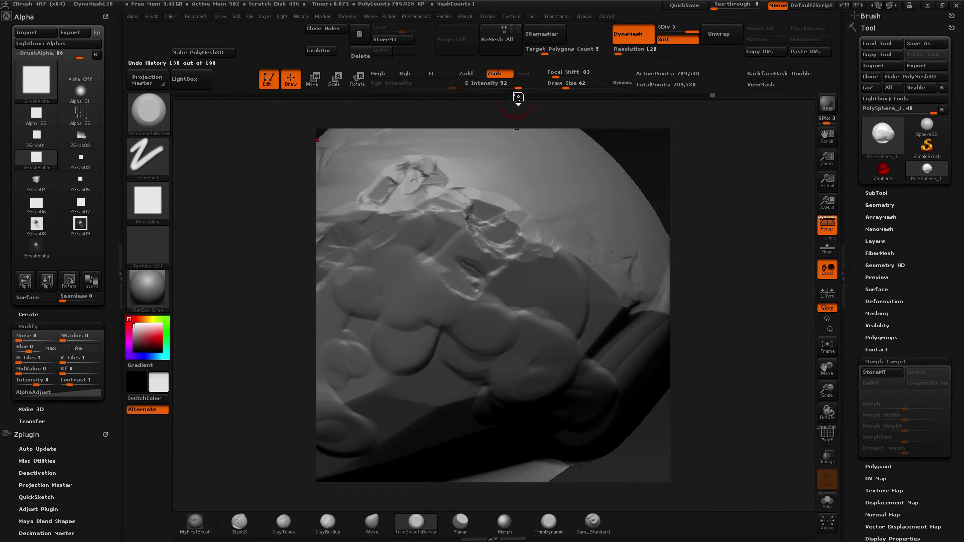
pyautogui.moveTo(519, 206); pyautogui.dragTo(524, 211)
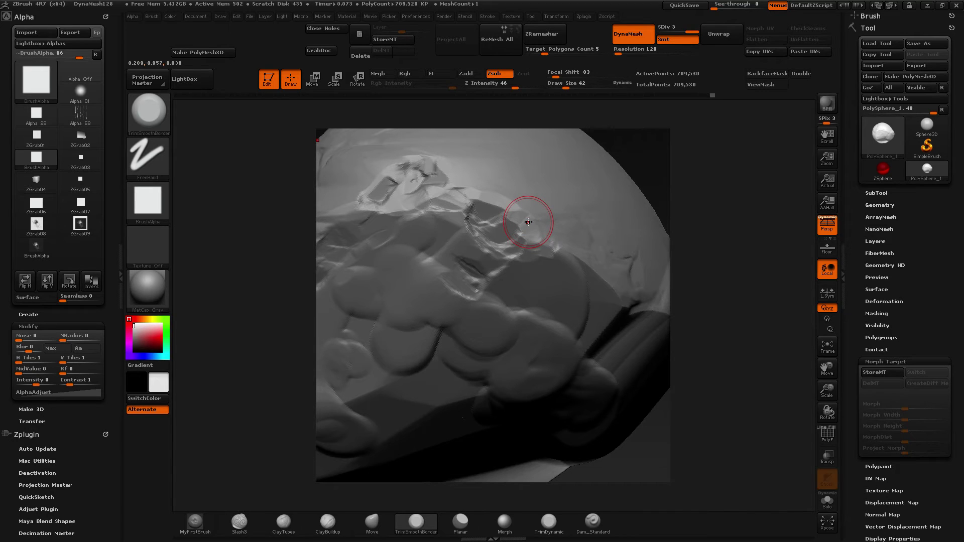
# Step the brush's draw size up and down repeatedly, ending with it set to 6.
pyautogui.press(']')
pyautogui.press(']')
pyautogui.press(']')
pyautogui.press(']')
pyautogui.press(']')
pyautogui.press(']')
pyautogui.press('[')
pyautogui.press('[')
pyautogui.press('[')
pyautogui.press('[')
pyautogui.press('[')
pyautogui.press('[')
pyautogui.press('[')
pyautogui.press('[')
pyautogui.press(']')
pyautogui.press(']')
pyautogui.press(']')
pyautogui.press(']')
pyautogui.press(']')
pyautogui.press('[')
pyautogui.press('s')
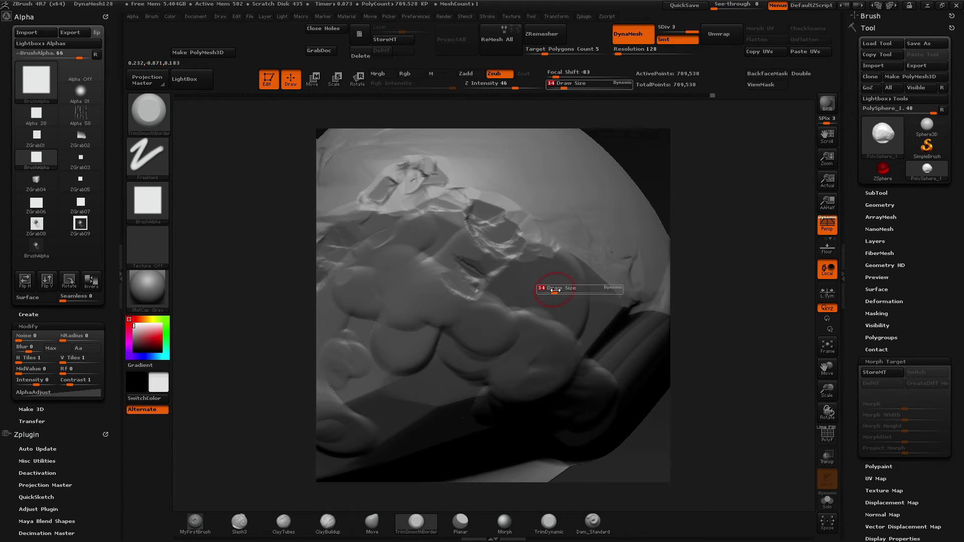
pyautogui.moveTo(551, 293)
pyautogui.mouseDown()
pyautogui.moveTo(570, 289)
pyautogui.moveTo(551, 290)
pyautogui.mouseUp()
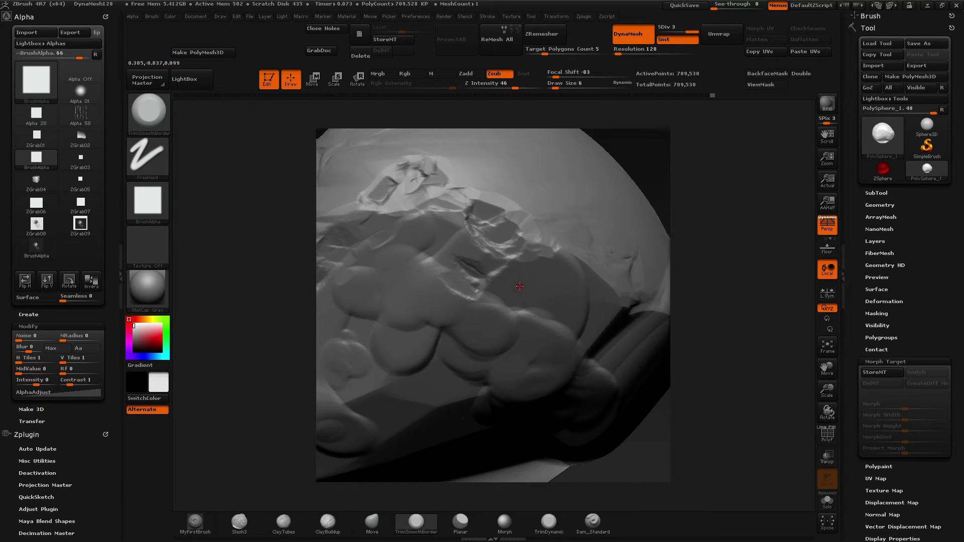
# Enlarge the brush's draw size in increments to 142.
pyautogui.press(']')
pyautogui.press(']')
pyautogui.press(']')
pyautogui.press(']')
pyautogui.press(']')
pyautogui.press(']')
pyautogui.press(']')
pyautogui.press(']')
pyautogui.press(']')
pyautogui.press(']')
pyautogui.press(']')
pyautogui.press(']')
pyautogui.press(']')
pyautogui.press(']')
pyautogui.press(']')
pyautogui.press(']')
pyautogui.press(']')
pyautogui.press('[')
pyautogui.press('[')
pyautogui.press('[')
pyautogui.press('[')
pyautogui.press('[')
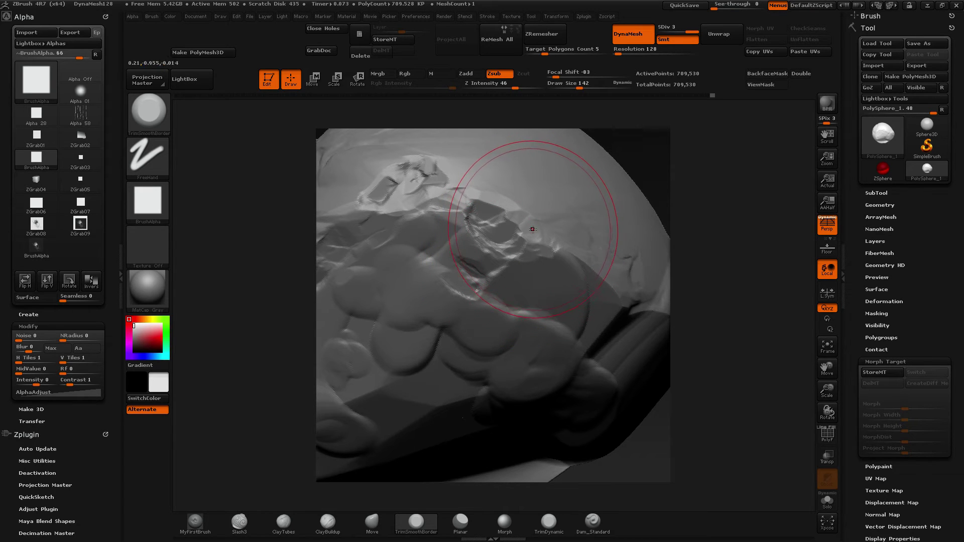
# Vary the brush's focal shift, intensity and size, ending at focal shift -83, Z Intensity 44 and draw size 122.
pyautogui.press('o')
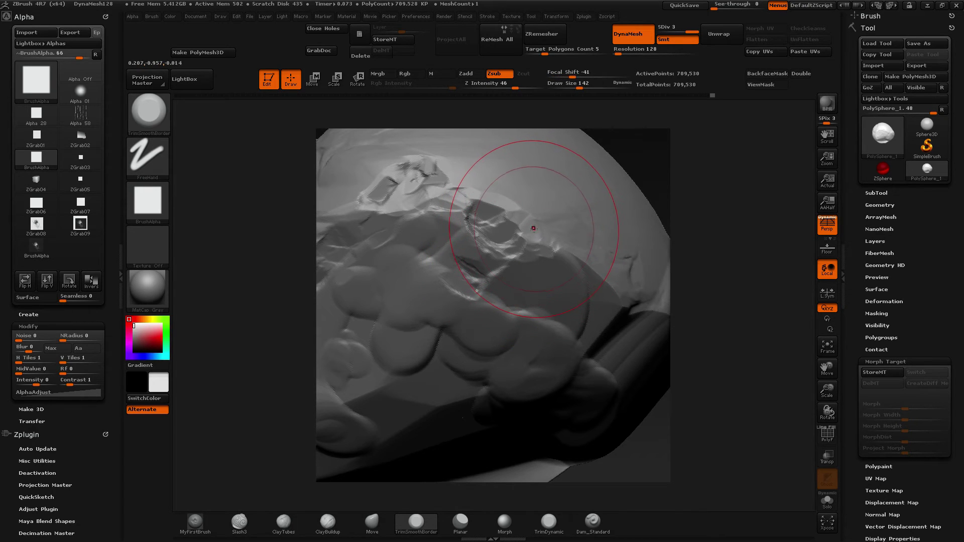
pyautogui.moveTo(534, 230); pyautogui.dragTo(533, 227)
pyautogui.press('u')
pyautogui.scroll(-4, 507, 218)
pyautogui.press('[')
pyautogui.press('[')
pyautogui.press('o')
pyautogui.press('o')
# Open the quick settings pop-up over the canvas and set the brush's focal shift to -71.
pyautogui.press('space')
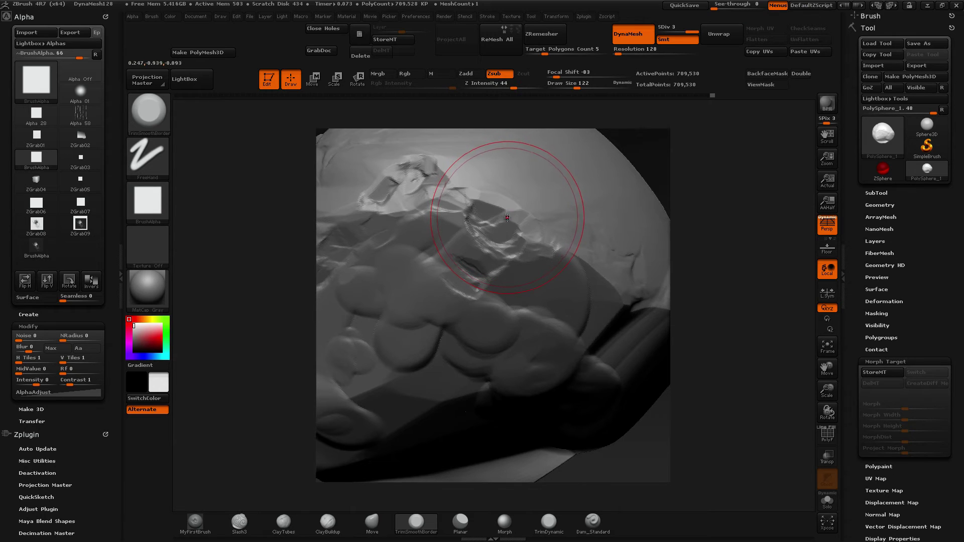
pyautogui.press('space')
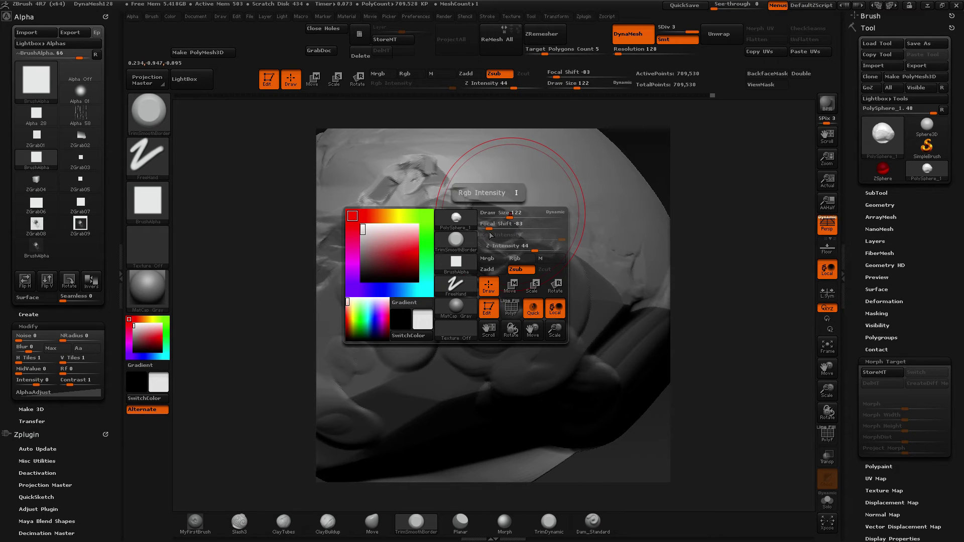
pyautogui.moveTo(488, 226); pyautogui.dragTo(494, 227)
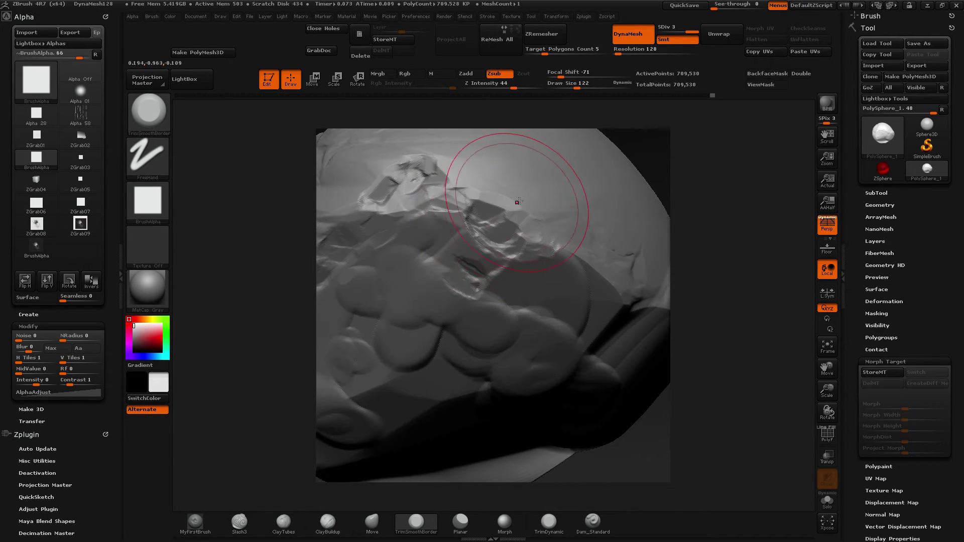
# Set the brush's focal shift to -69 and scrub the undo history back to earlier states and forward to the latest one.
pyautogui.moveTo(560, 75); pyautogui.dragTo(562, 74)
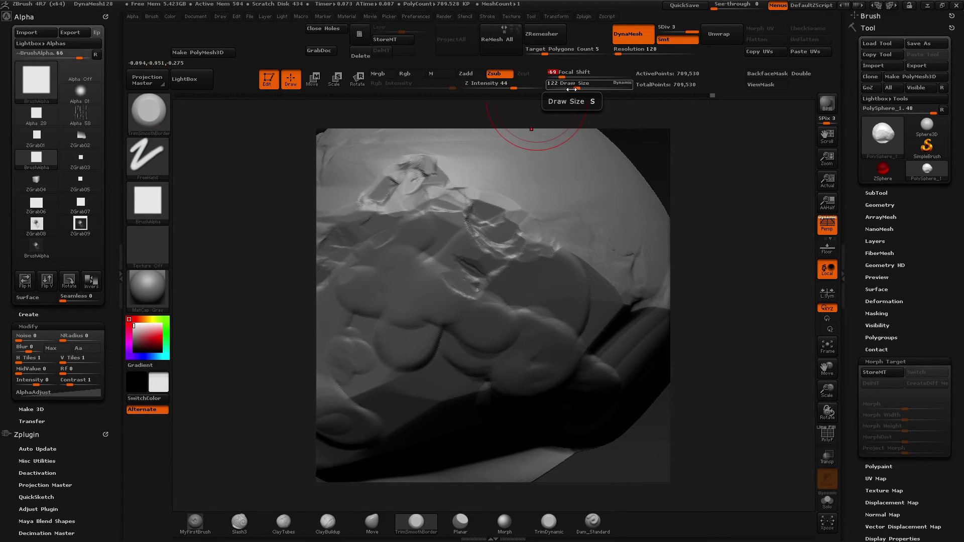
pyautogui.click(513, 95)
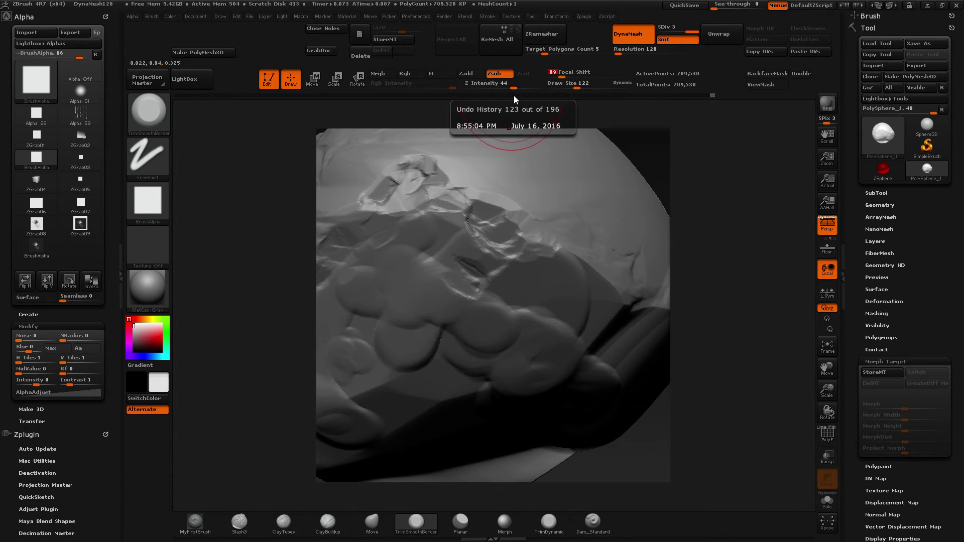
pyautogui.click(514, 95)
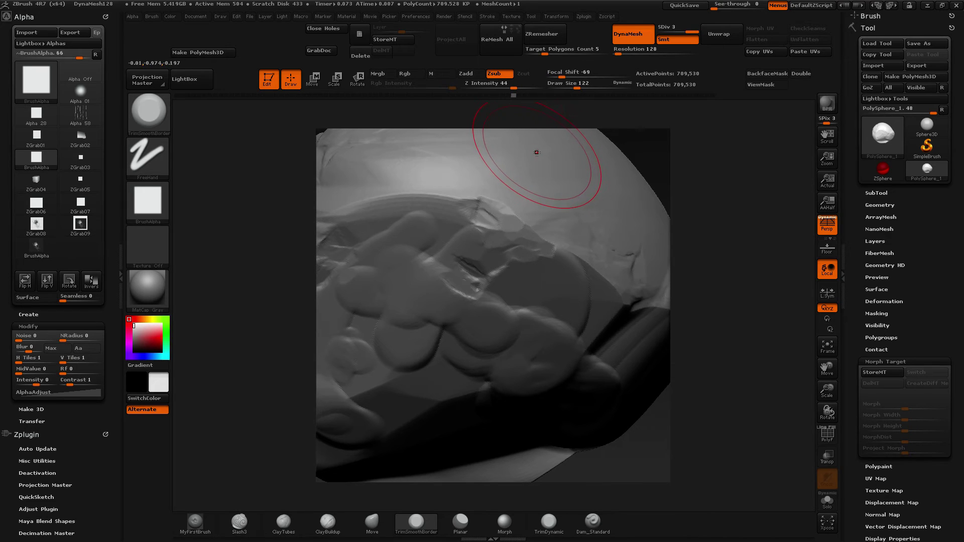
pyautogui.click(520, 95)
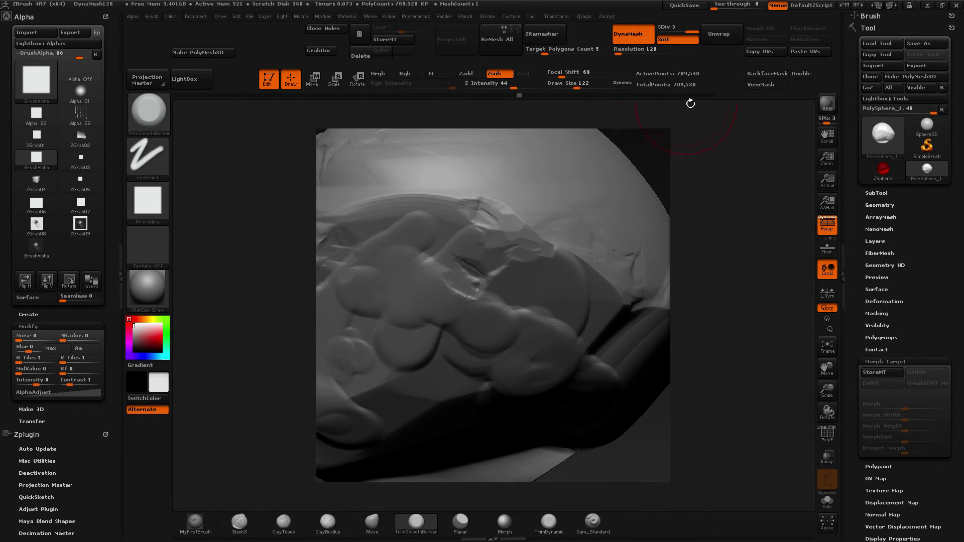
pyautogui.click(713, 95)
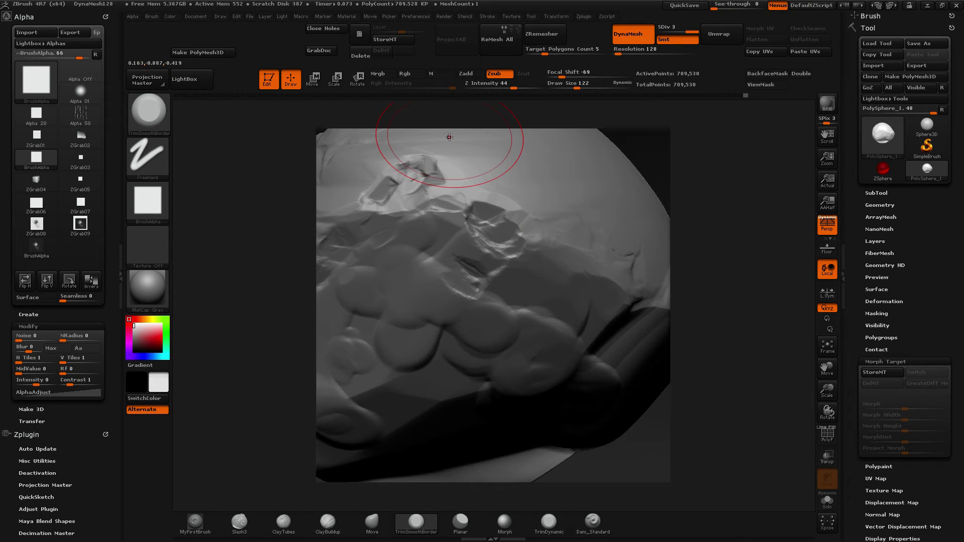
# Switch to Wacom Tablet Properties and review the Touch, Grip Pen and Functions settings, including the click options for the pen's upper button.
pyautogui.hotkey('alt', 'Tab')
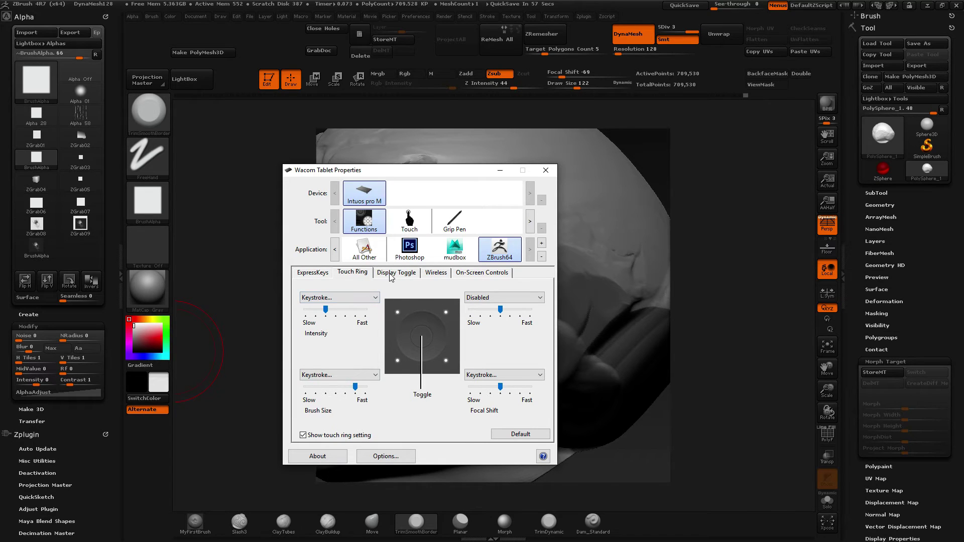
pyautogui.click(412, 227)
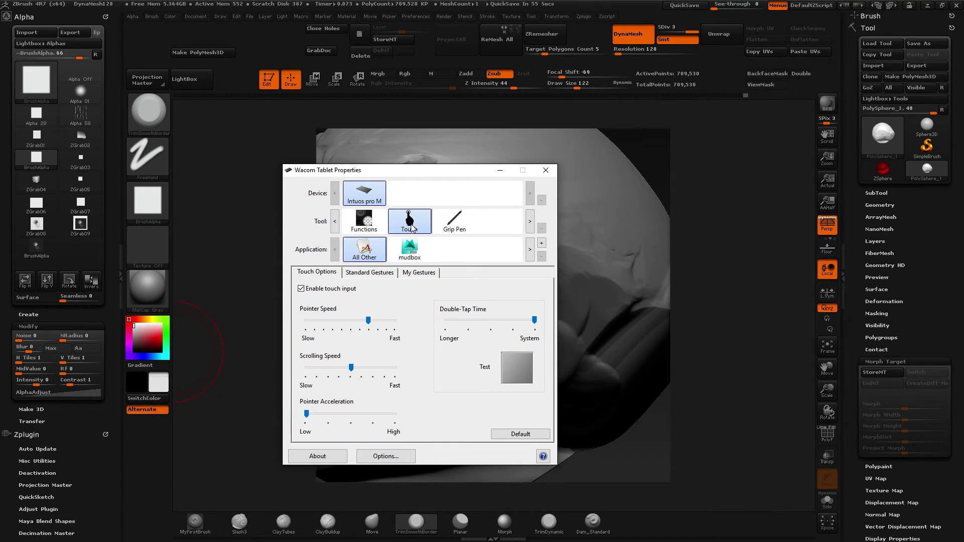
pyautogui.click(458, 229)
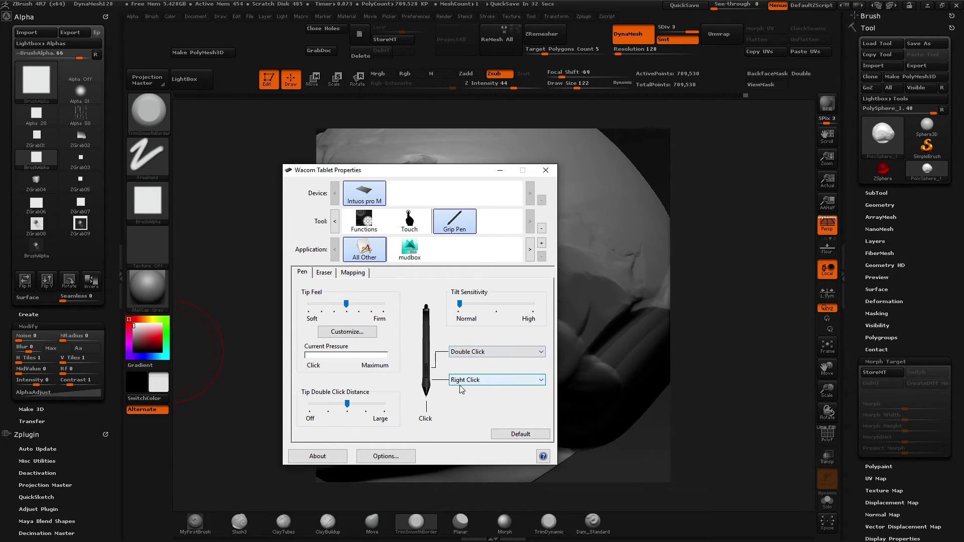
pyautogui.click(471, 354)
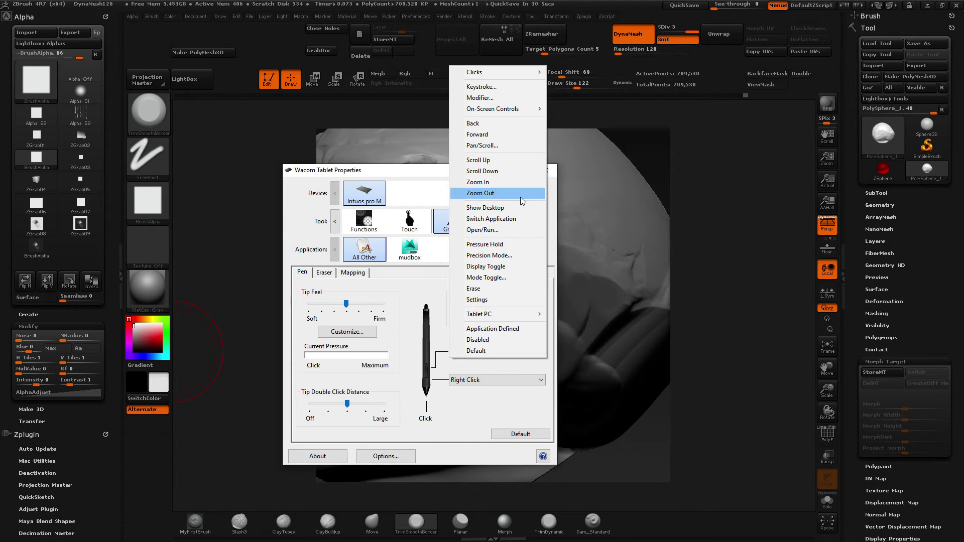
pyautogui.moveTo(493, 76)
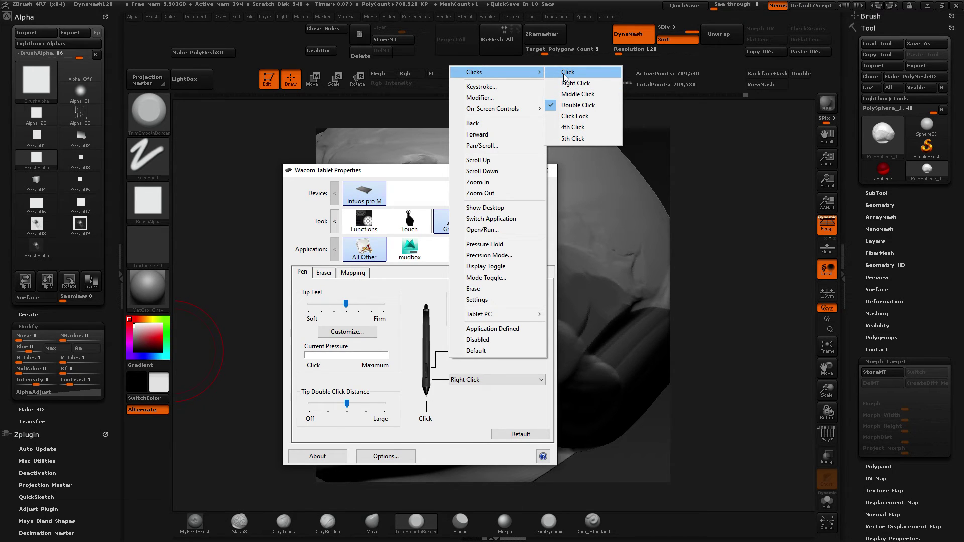
pyautogui.click(402, 174)
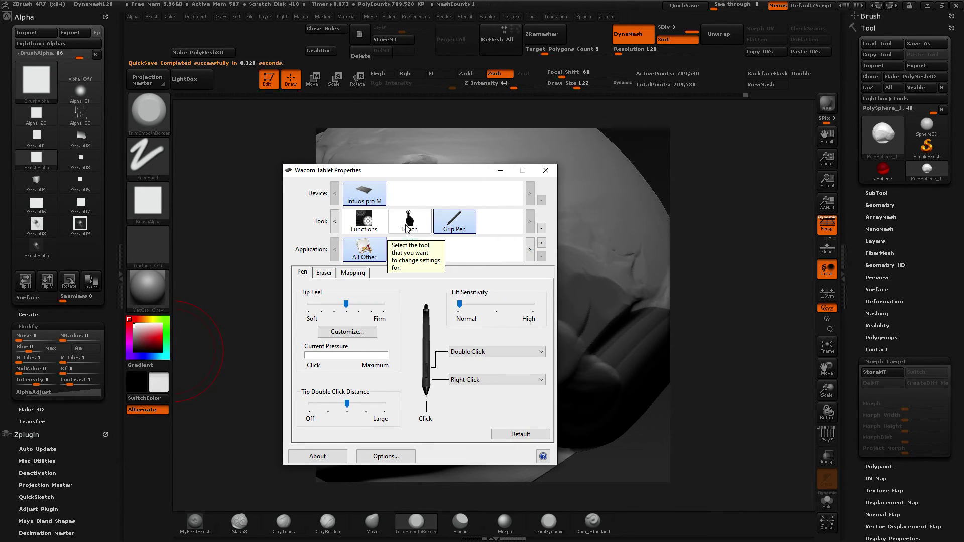
pyautogui.click(408, 223)
pyautogui.click(364, 222)
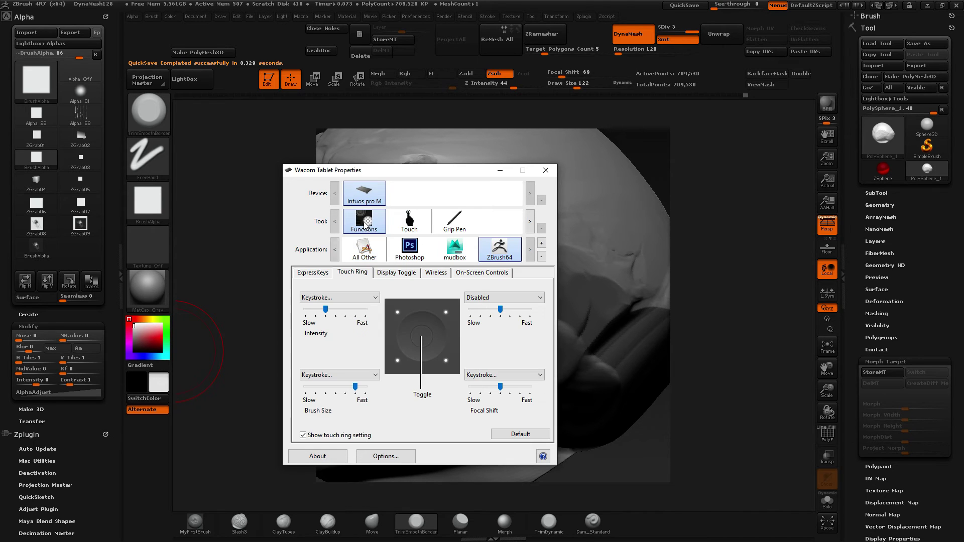
# Add ZBrush64 as a custom application for the Grip Pen and set the pen's upper button to Middle Click.
pyautogui.click(455, 221)
pyautogui.click(541, 243)
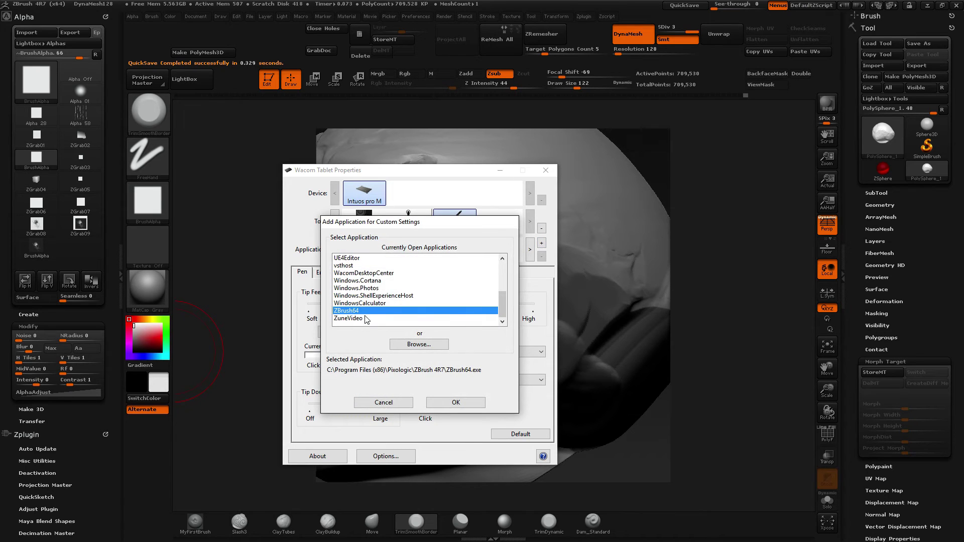
pyautogui.click(455, 402)
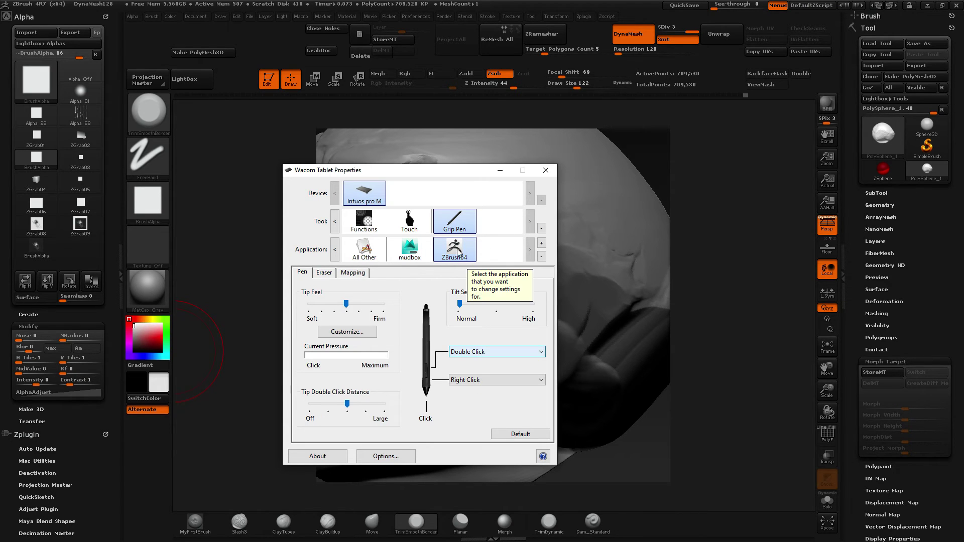
pyautogui.click(471, 354)
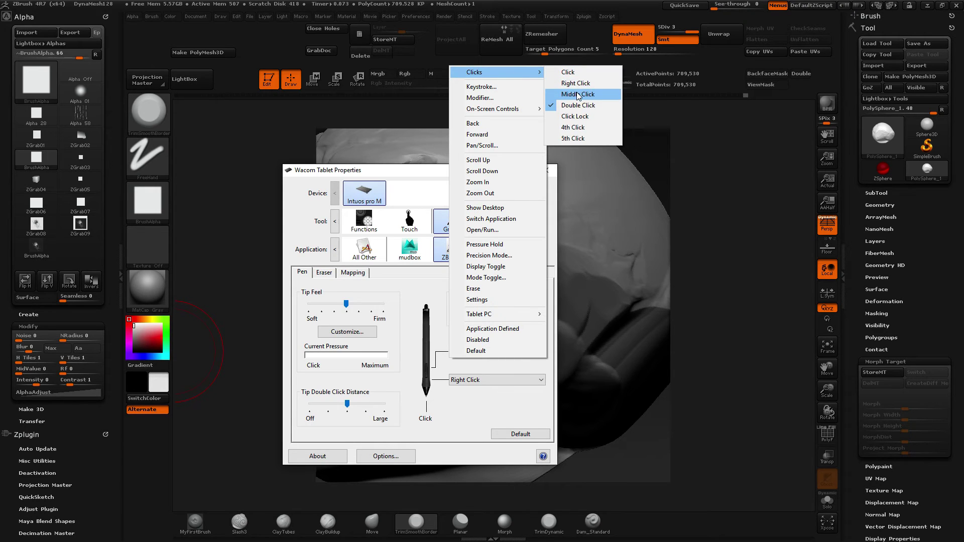
pyautogui.click(578, 94)
pyautogui.click(546, 170)
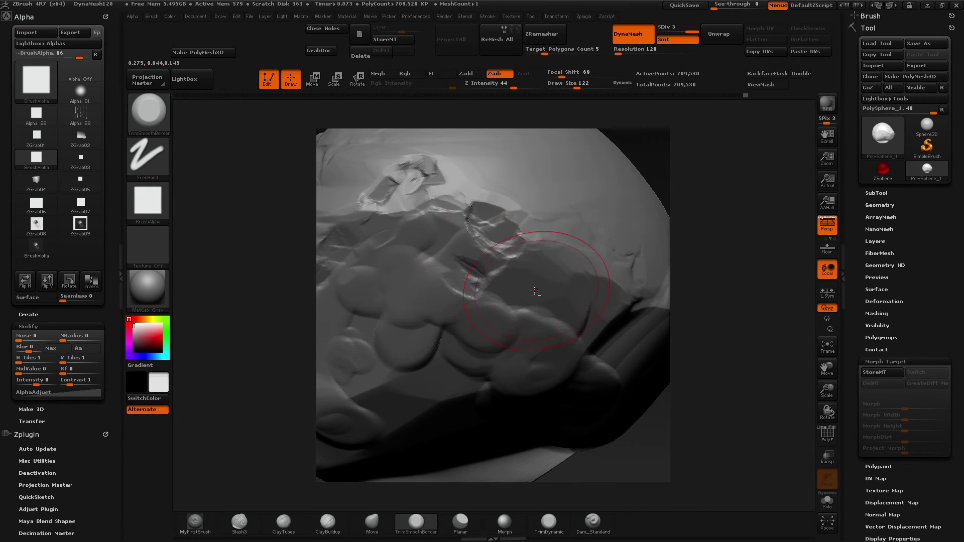
# Sculpt the rock surface with the TrimSmoothBorder brush and reduce its draw size to 47.
pyautogui.press('ctrl')
pyautogui.press('ctrl')
pyautogui.press('ctrl')
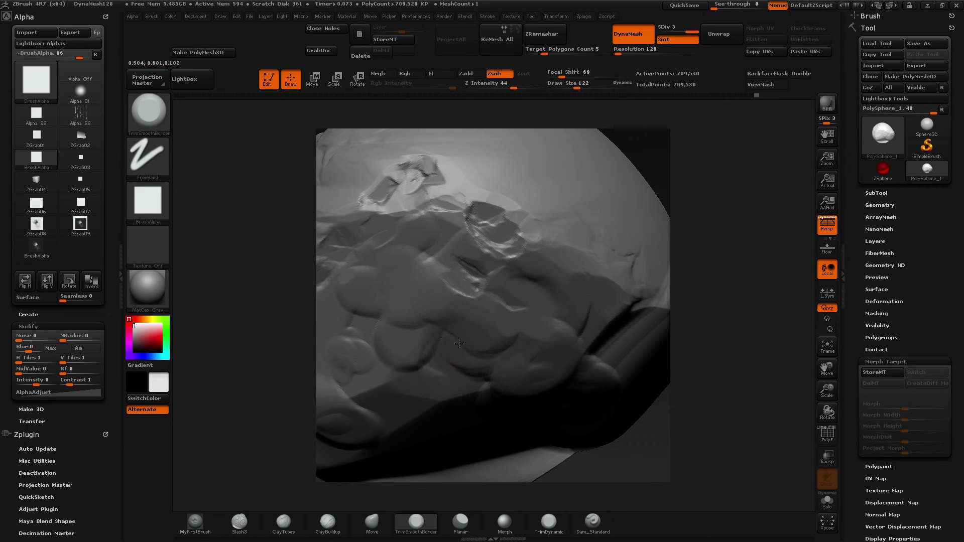
pyautogui.press('s')
pyautogui.moveTo(472, 333); pyautogui.dragTo(468, 335)
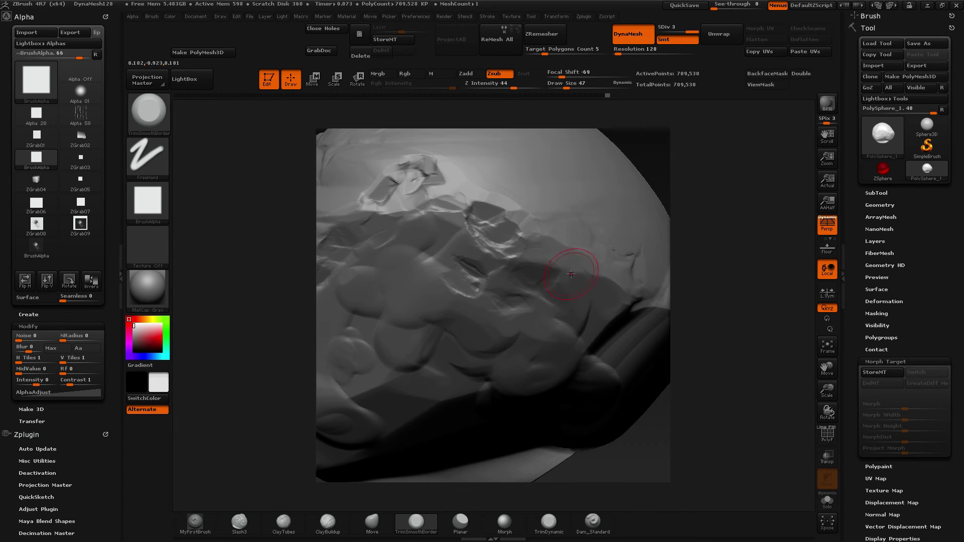
pyautogui.moveTo(594, 285); pyautogui.dragTo(588, 281)
# Expand Misc Utilities in the Zplugin palette and examine the brush size, focal shift and Z Intensity increment controls.
pyautogui.click(588, 18)
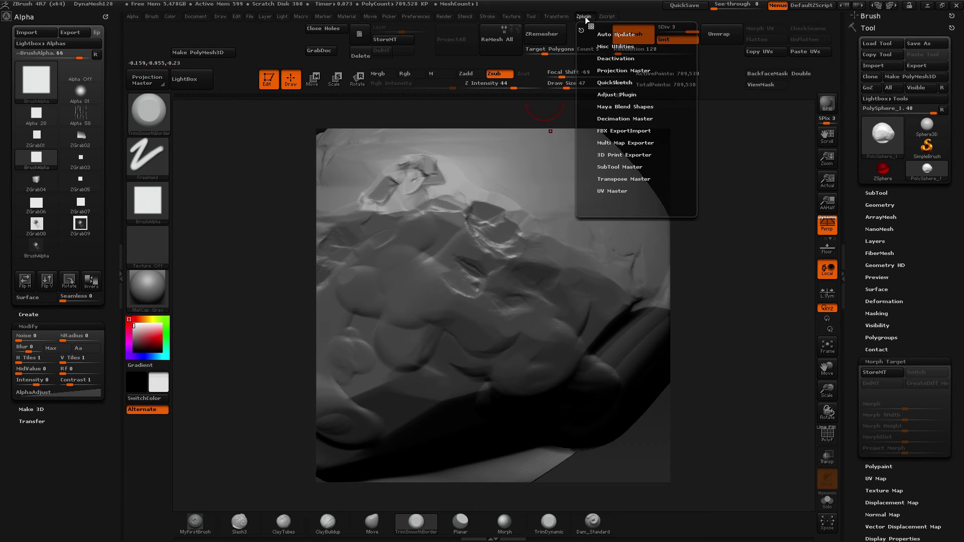
pyautogui.click(604, 46)
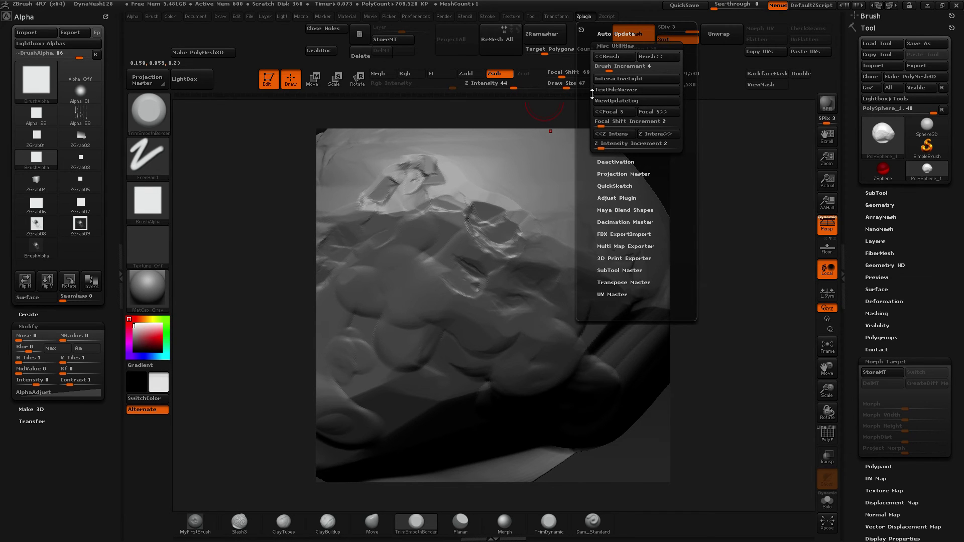
pyautogui.moveTo(592, 95); pyautogui.dragTo(63, 281)
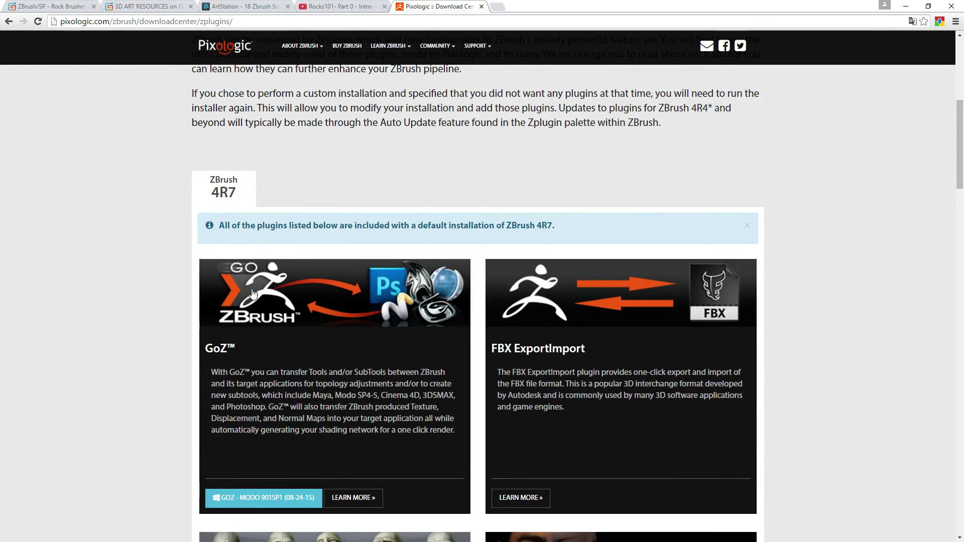
# Find the Adjust Draw Size / Focal Shift / Z Intensity plugin on Pixologic's ZPlugins download page in the browser, and minimize the browser.
pyautogui.scroll(-6, 297, 306)
pyautogui.scroll(-20, 310, 315)
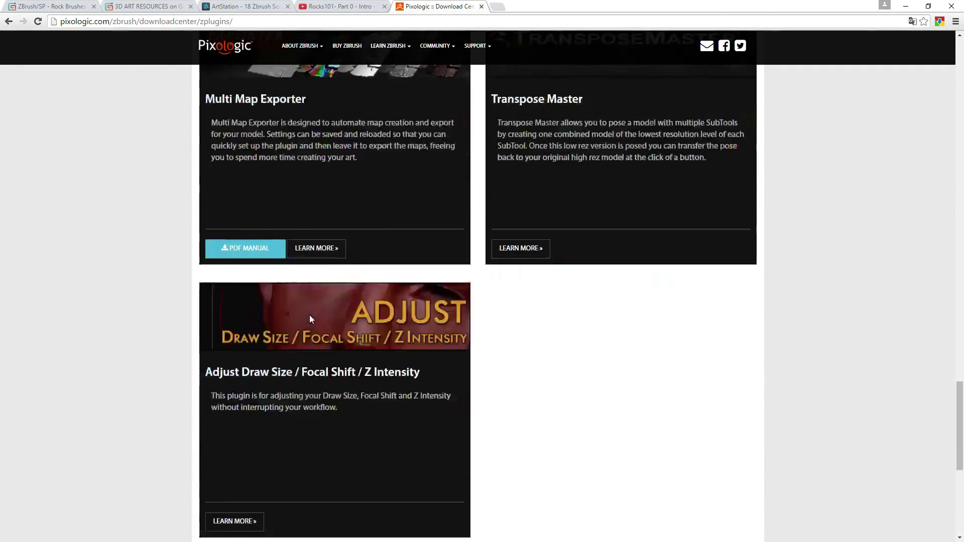
pyautogui.scroll(-7, 310, 315)
pyautogui.scroll(9, 308, 316)
pyautogui.scroll(-2, 308, 316)
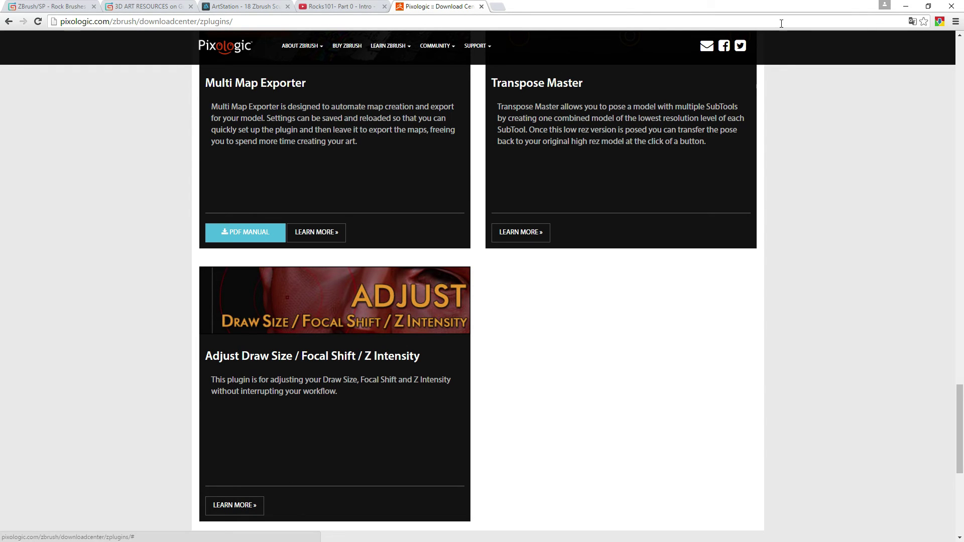
pyautogui.click(907, 10)
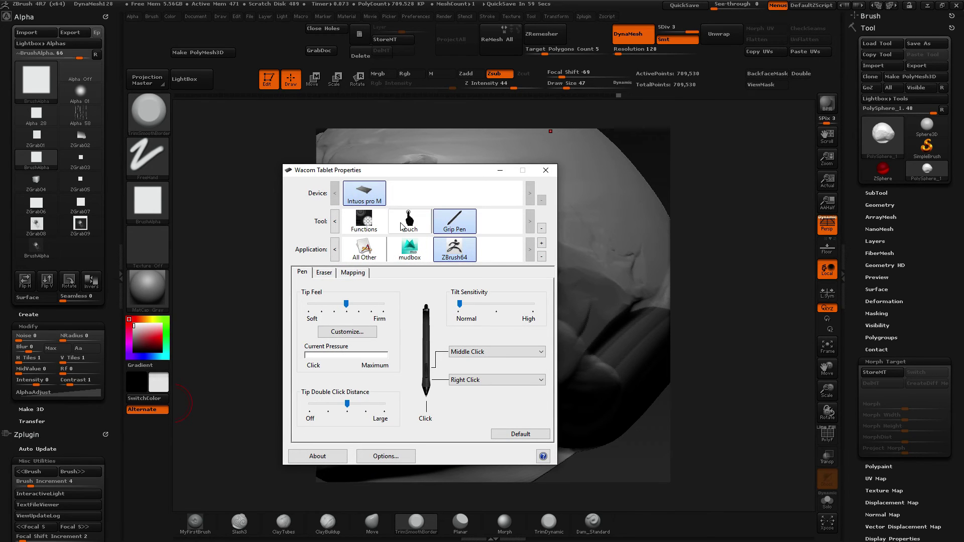
# Open the Touch Ring's Intensity keystroke definition for ZBrush64, enter extra Right keystrokes as a test and delete them.
pyautogui.click(377, 224)
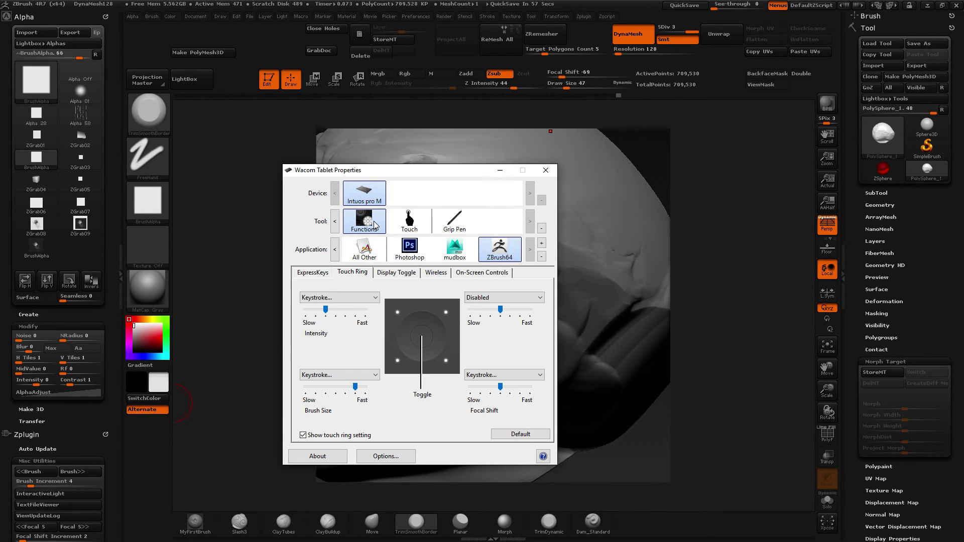
pyautogui.click(370, 303)
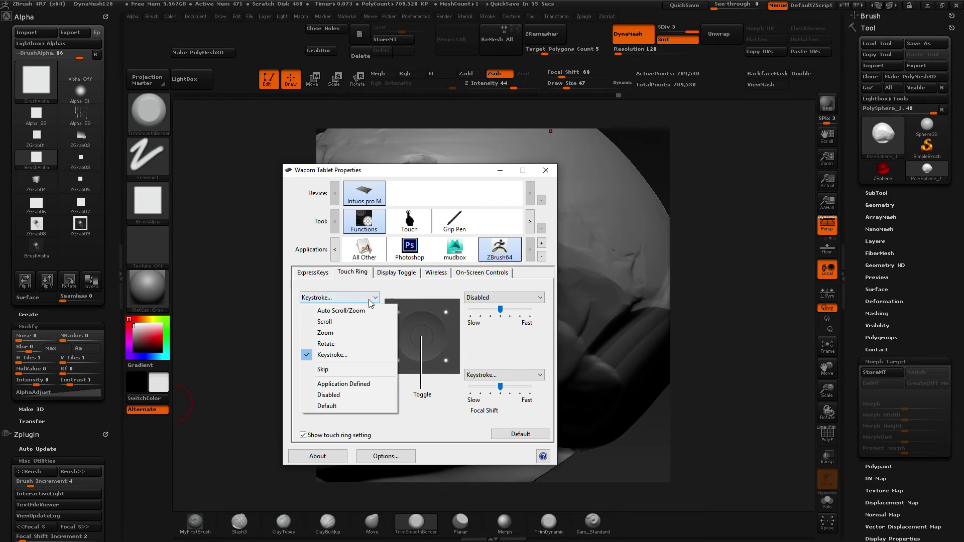
pyautogui.click(334, 355)
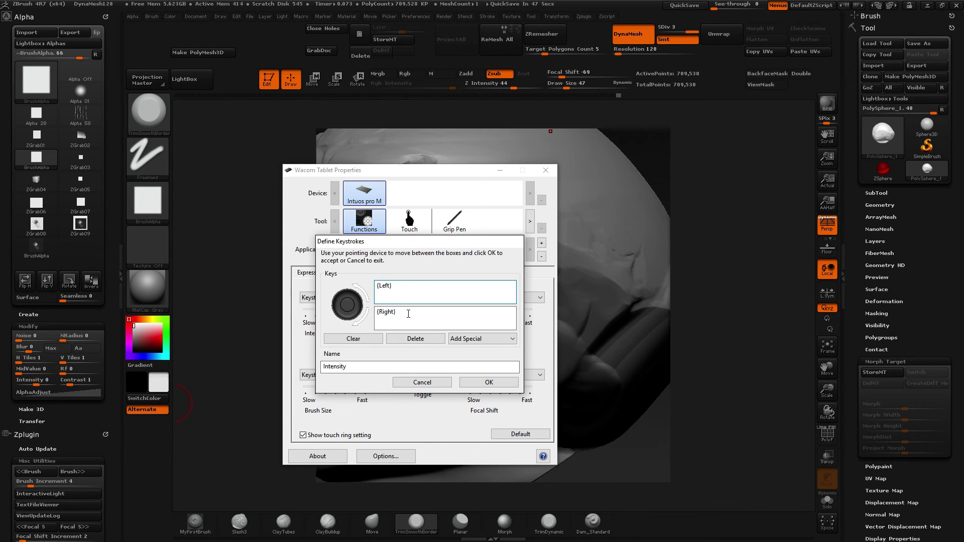
pyautogui.press('Right')
pyautogui.press('Right')
pyautogui.press('Right')
pyautogui.click(414, 339)
pyautogui.click(414, 339)
pyautogui.click(414, 339)
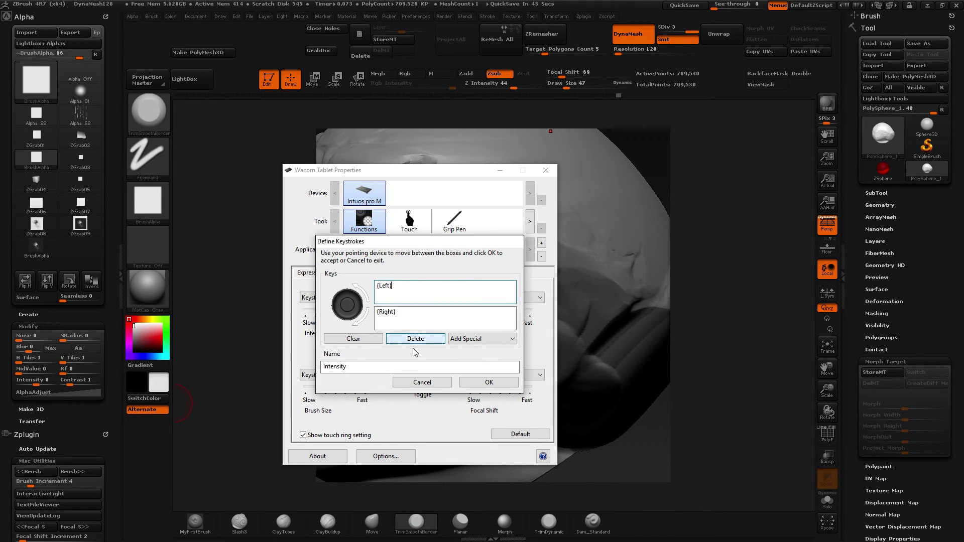
pyautogui.click(483, 385)
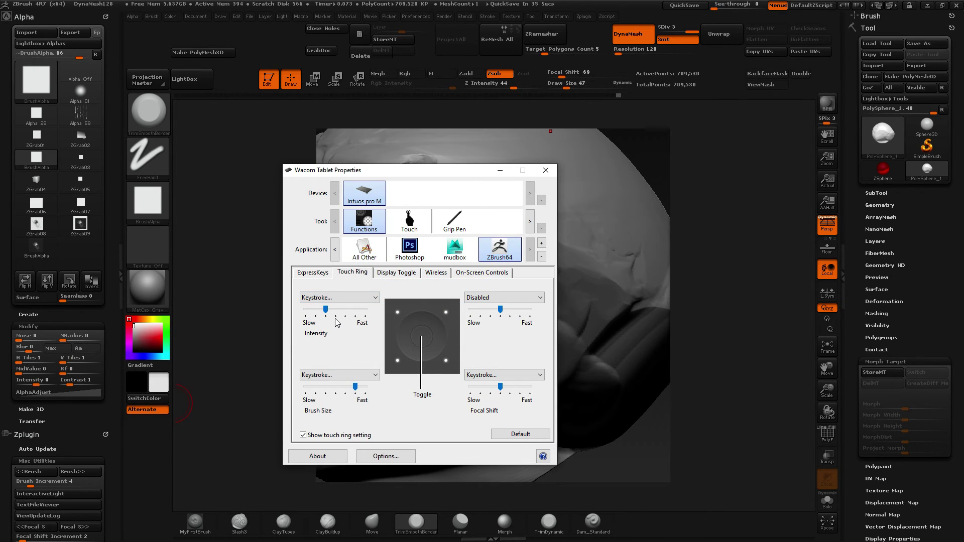
pyautogui.click(500, 171)
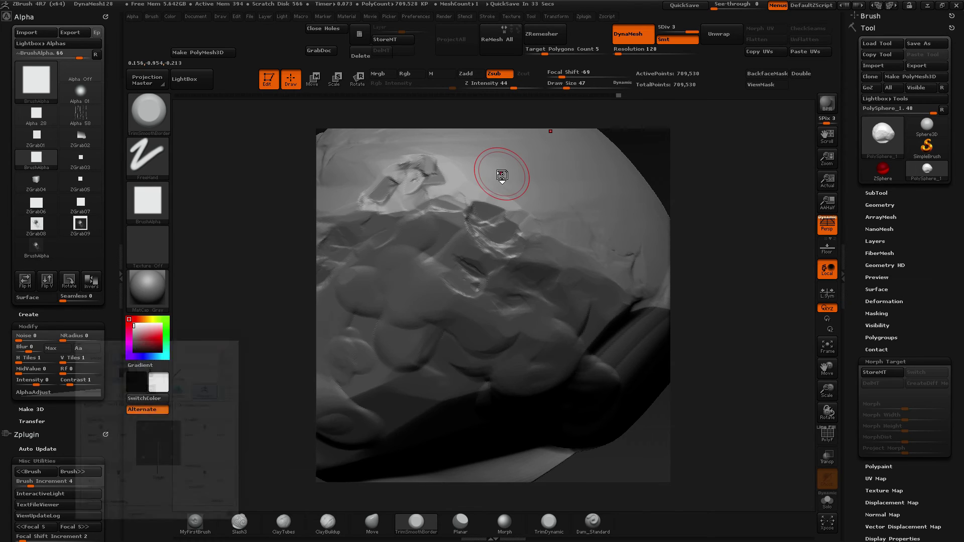
pyautogui.click(587, 16)
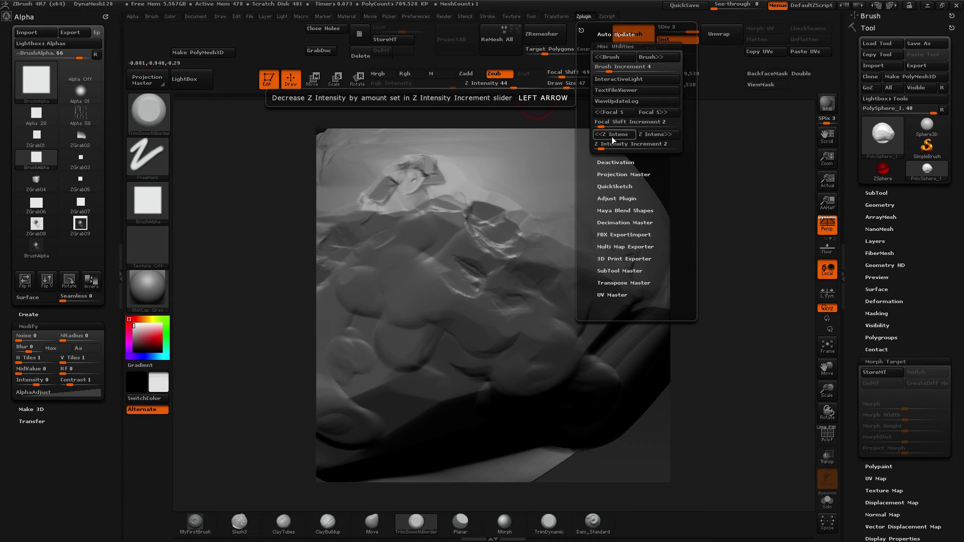
pyautogui.press('ctrl')
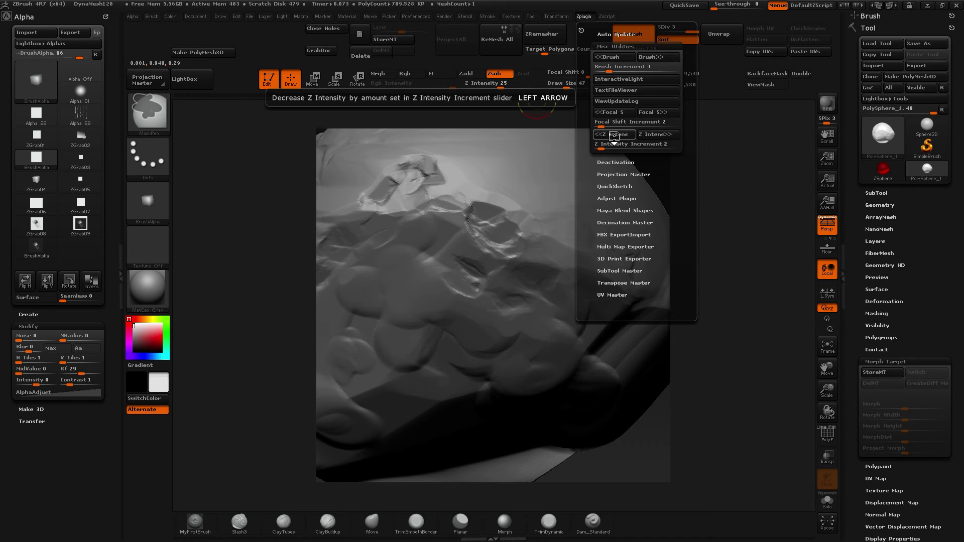
pyautogui.keyDown('ctrl'); pyautogui.keyDown('alt'); pyautogui.click(614, 135); pyautogui.keyUp('alt'); pyautogui.keyUp('ctrl')
pyautogui.press('Escape')
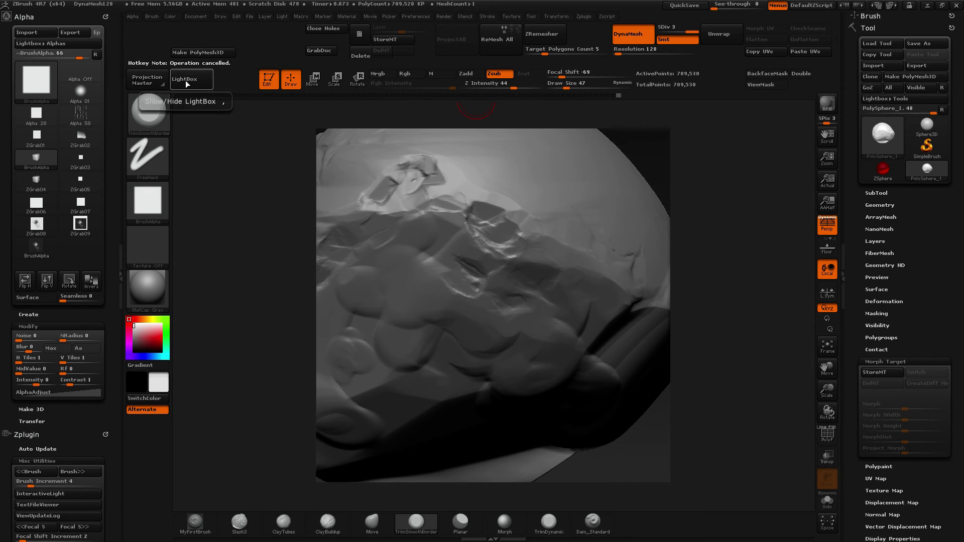
# Assign the Left Arrow as custom hotkey for decreasing Z Intensity in the Zplugin Misc Utilities.
pyautogui.click(585, 16)
pyautogui.press('ctrl')
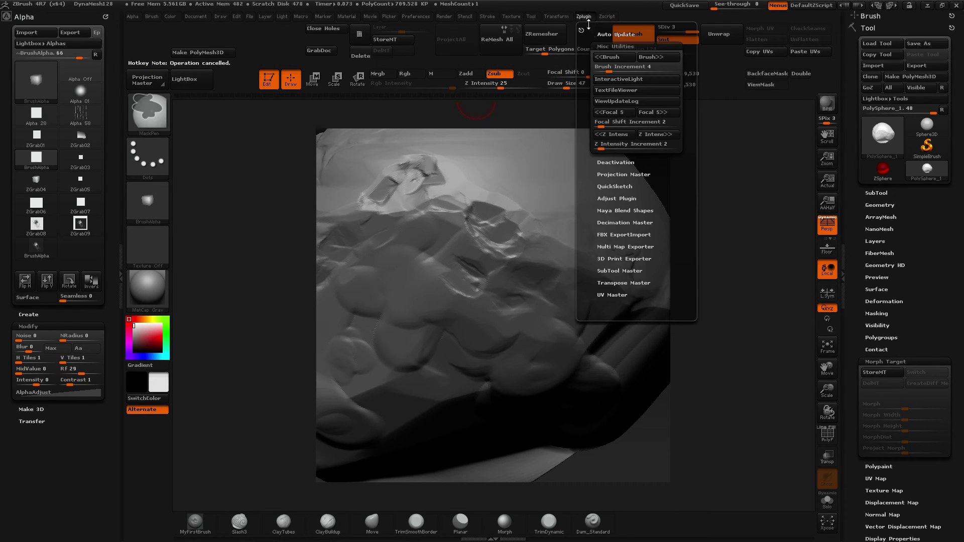
pyautogui.keyDown('ctrl'); pyautogui.keyDown('alt'); pyautogui.click(613, 136); pyautogui.keyUp('alt'); pyautogui.keyUp('ctrl')
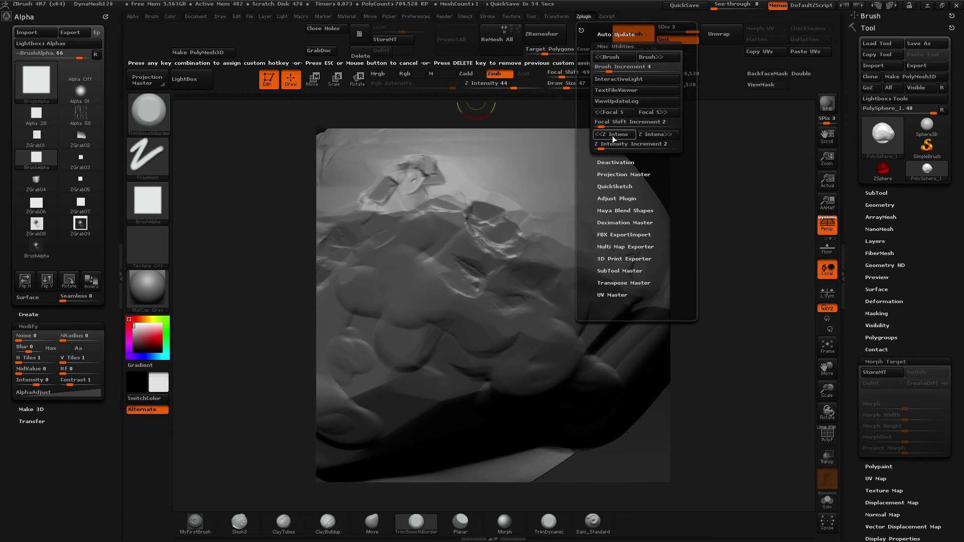
pyautogui.press('Left')
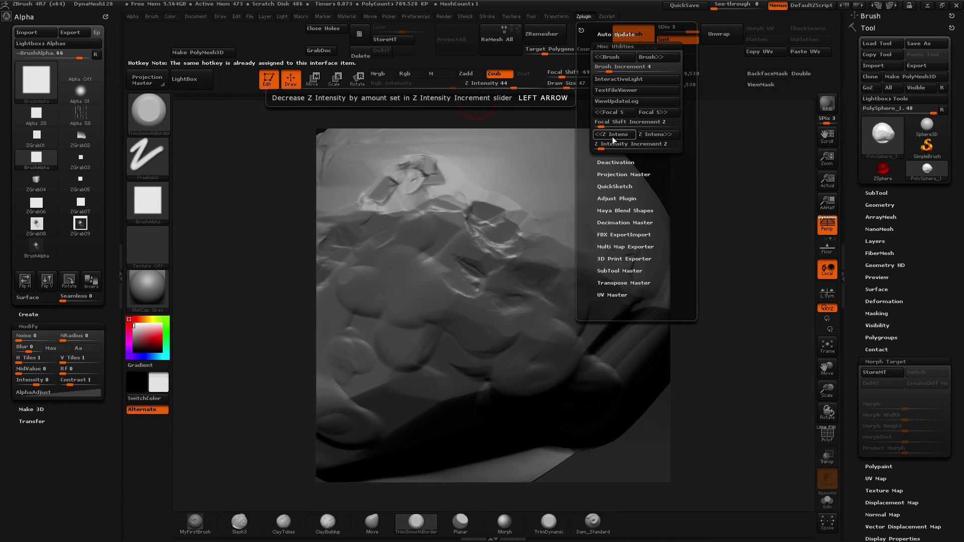